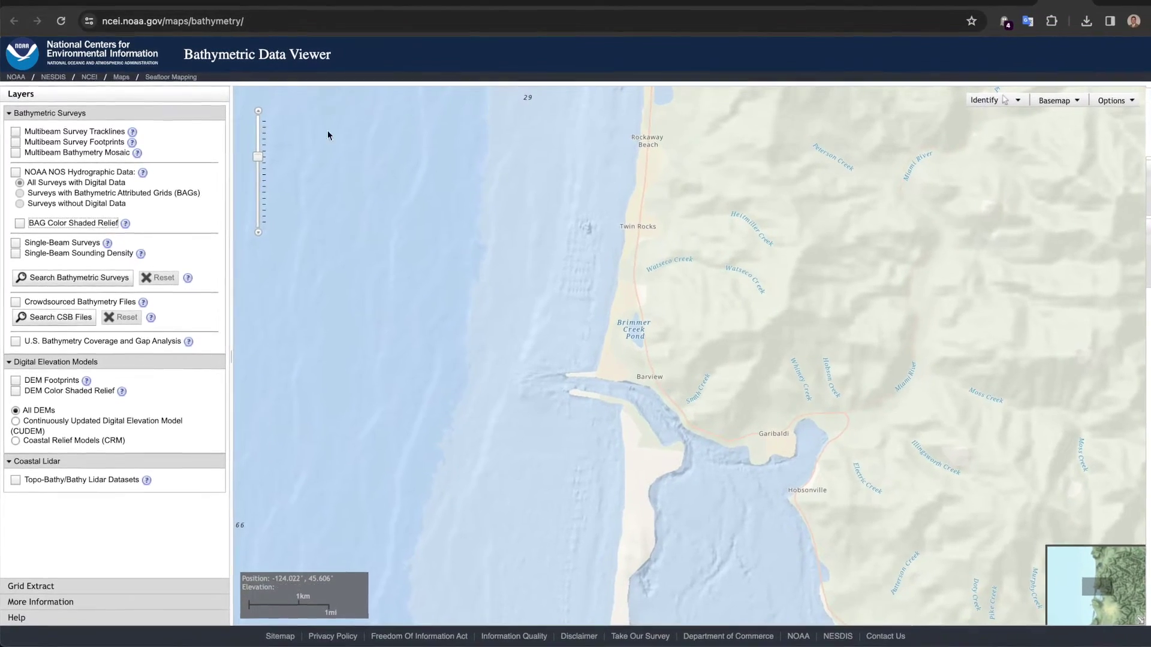
Pan and zoom the NOAA viewer map onto the Tillamook Bay entrance jetties near Barview
{"action": "left_click", "coordinate": [184, 23]}
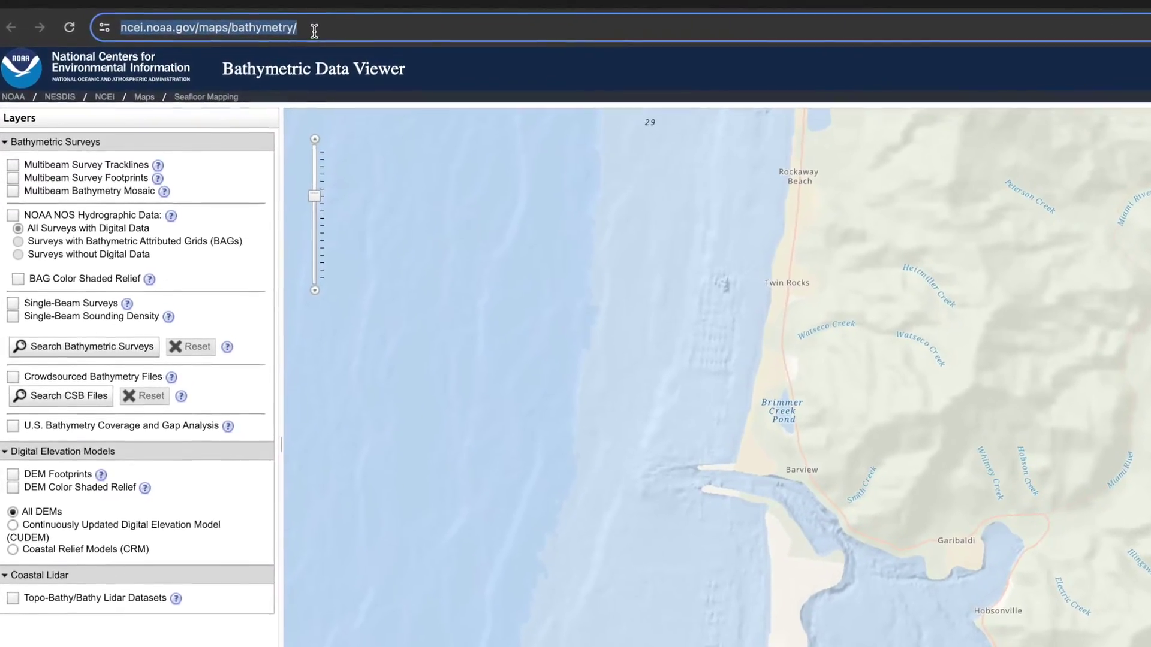
{"action": "key", "text": "End"}
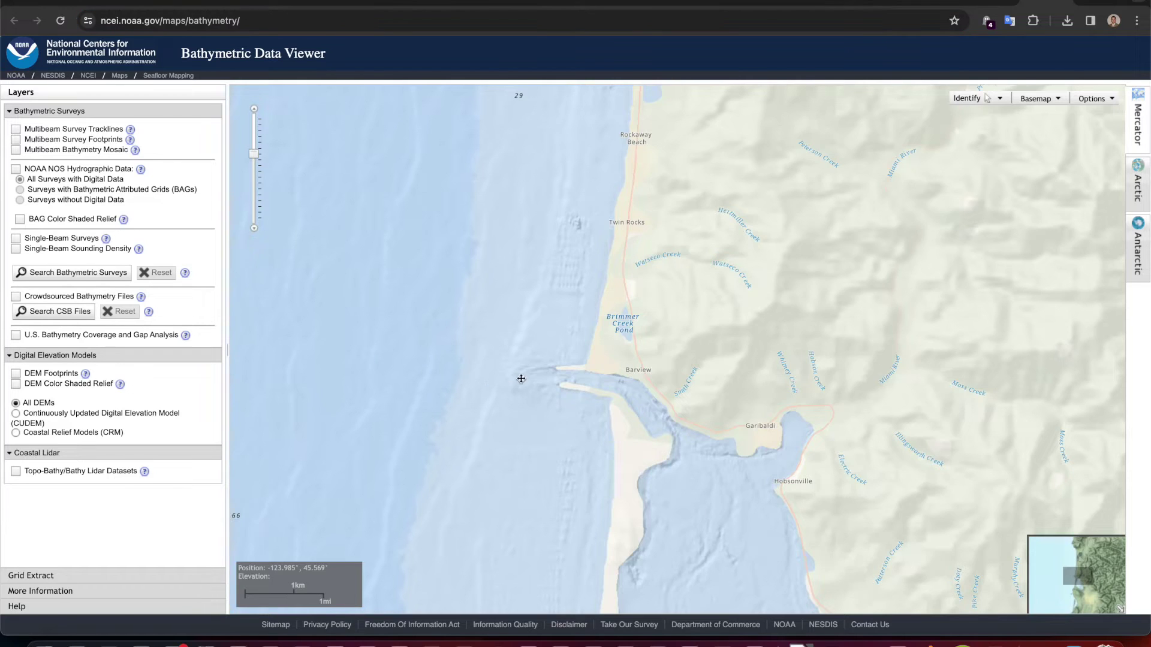
{"action": "left_click_drag", "start_coordinate": [516, 378], "coordinate": [605, 422]}
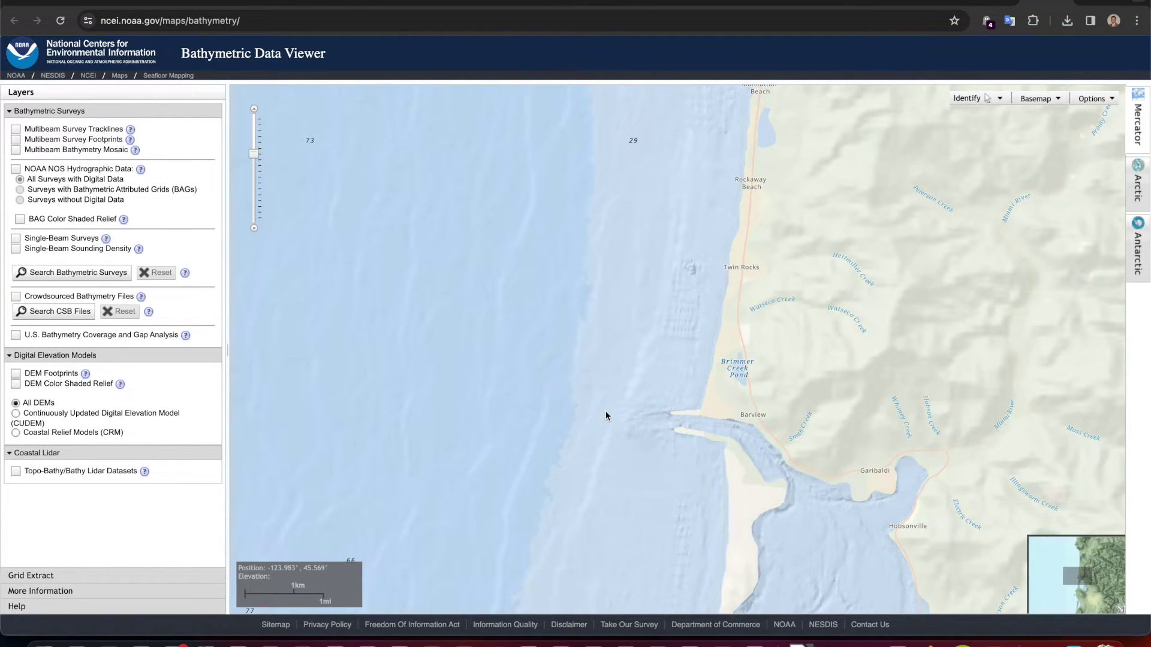
{"action": "left_click_drag", "start_coordinate": [606, 413], "coordinate": [647, 354]}
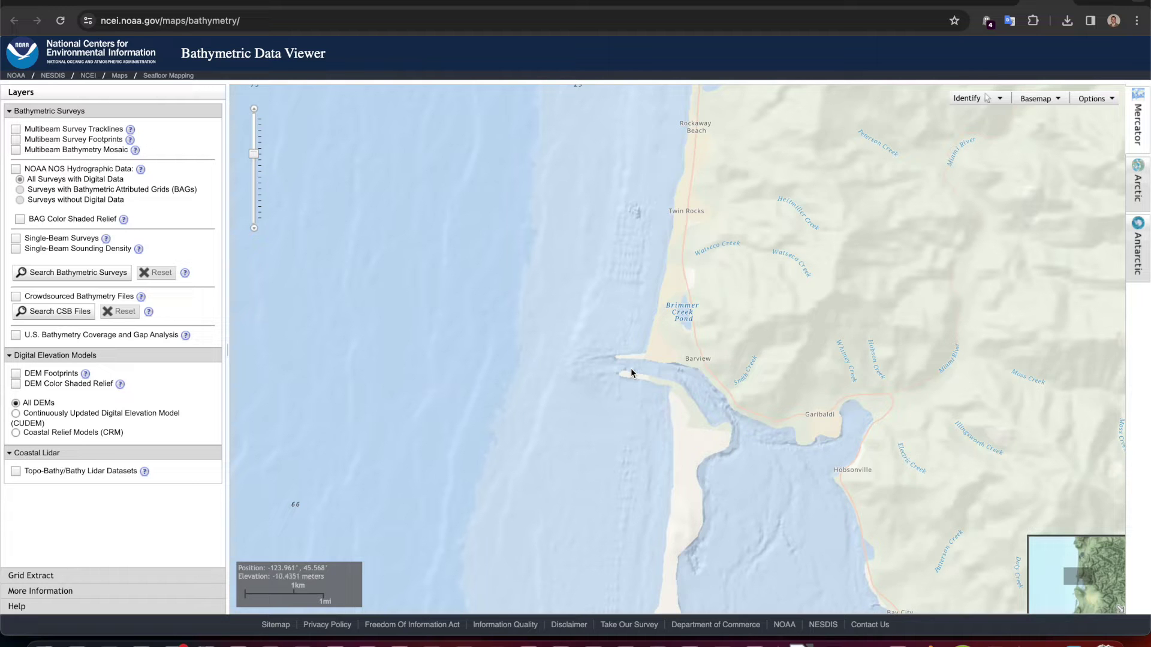
{"action": "left_click", "coordinate": [254, 109]}
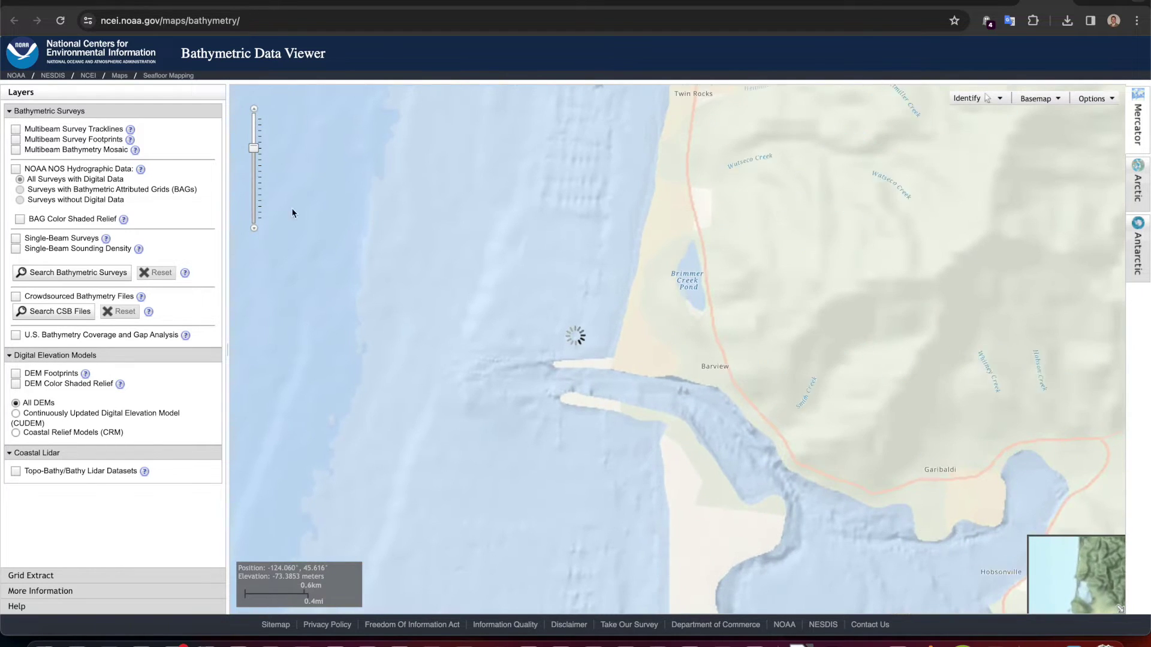
{"action": "scroll", "coordinate": [509, 329], "scroll_direction": "up", "scroll_amount": 1}
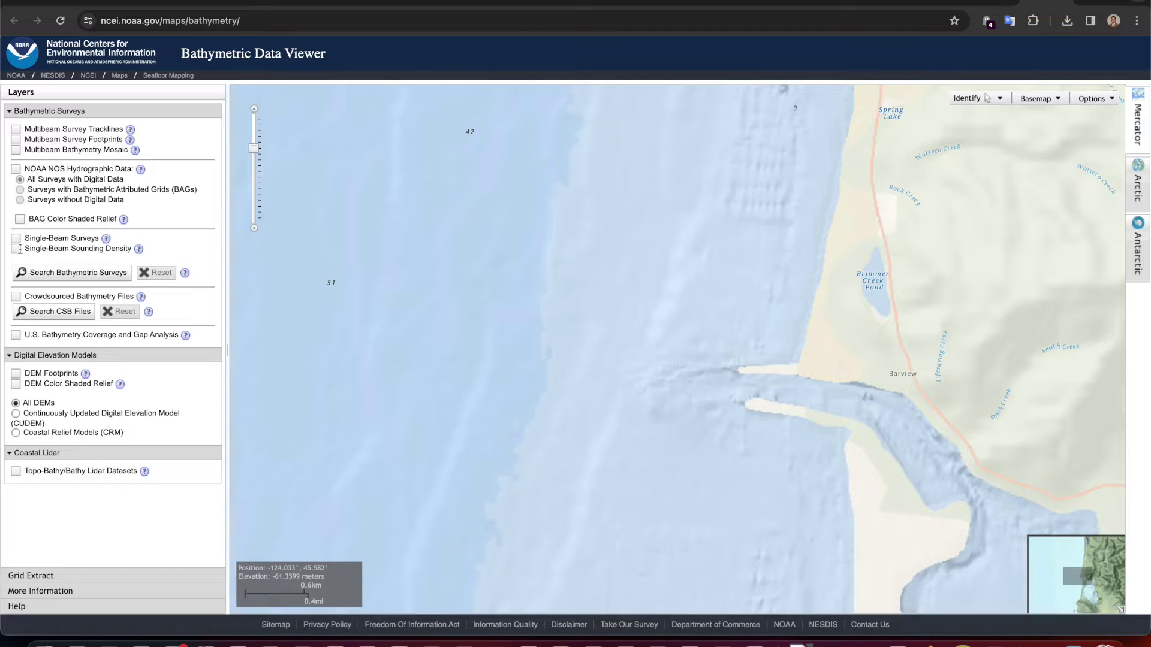
Turn on the BAG Color Shaded Relief layer and shift the map to show the entrance channel
{"action": "left_click", "coordinate": [21, 221]}
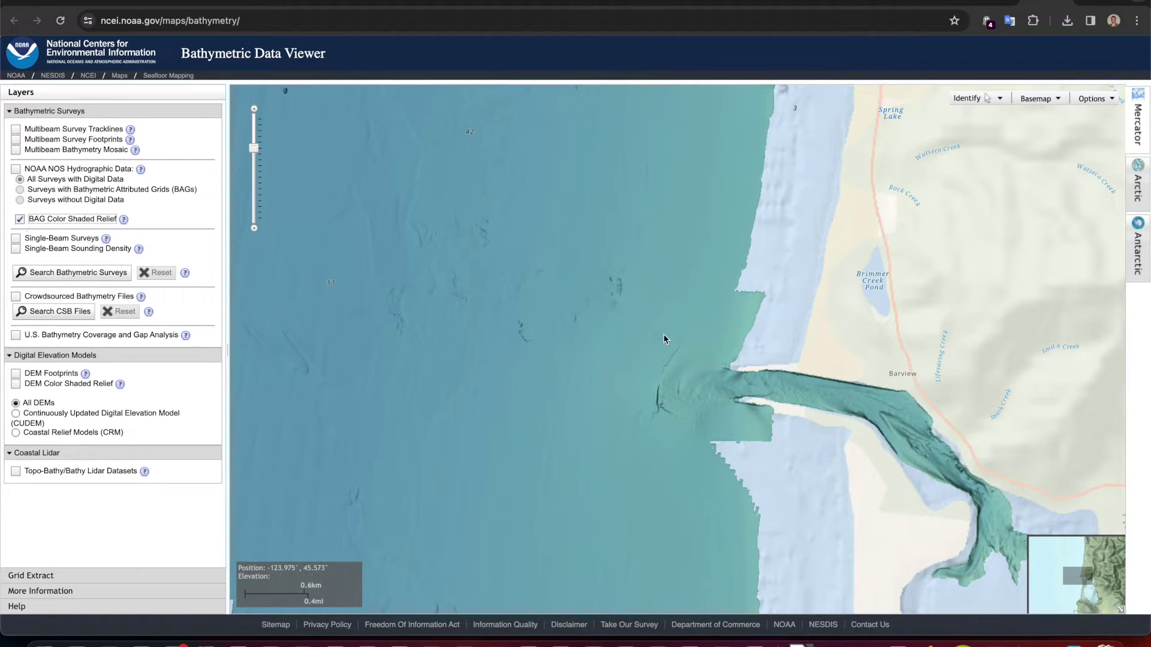
{"action": "left_click_drag", "start_coordinate": [664, 343], "coordinate": [574, 346]}
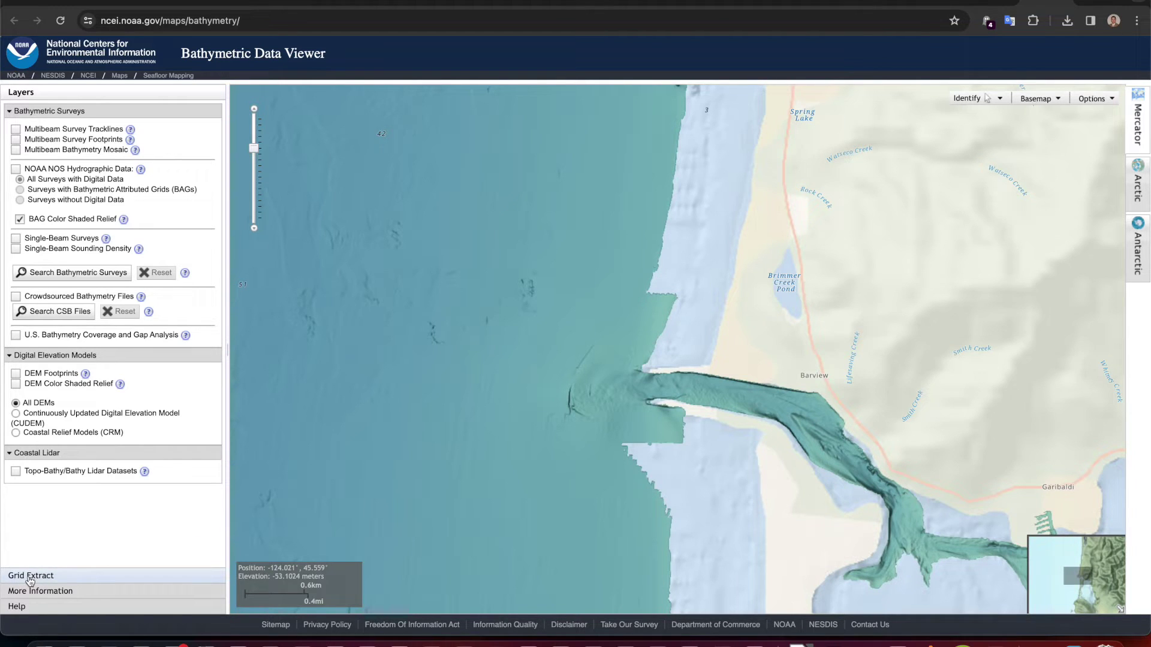
{"action": "left_click", "coordinate": [30, 576]}
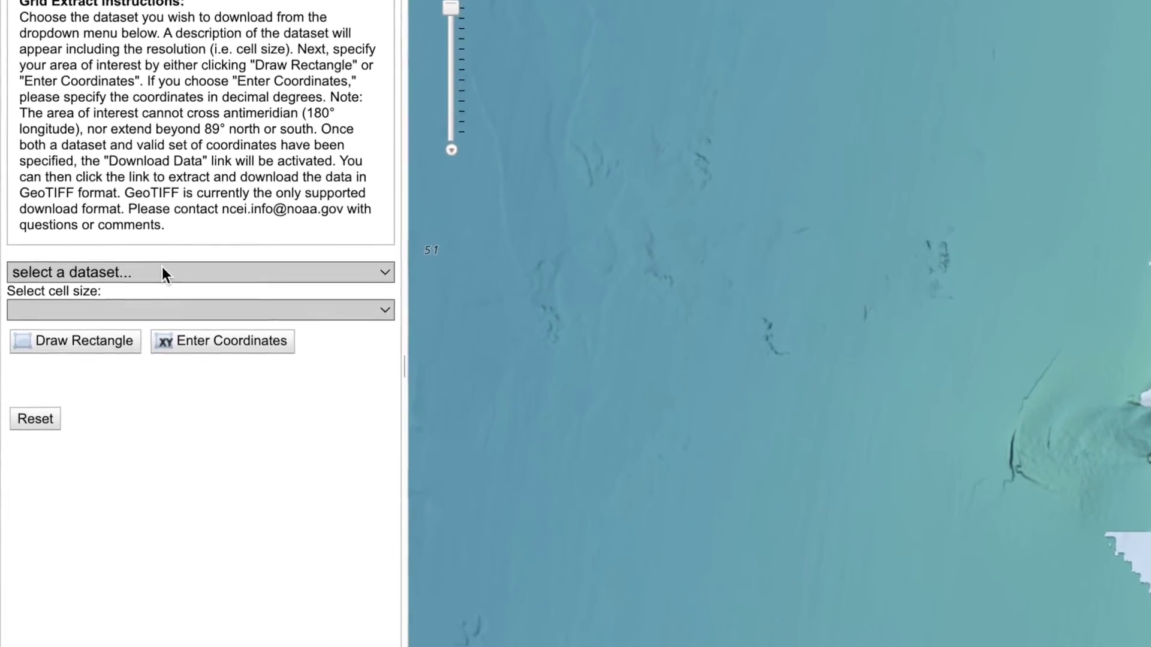
Choose the NOS BAG Mosaic dataset with a 1/27 arc-second (~1 m) cell size
{"action": "left_click", "coordinate": [187, 259]}
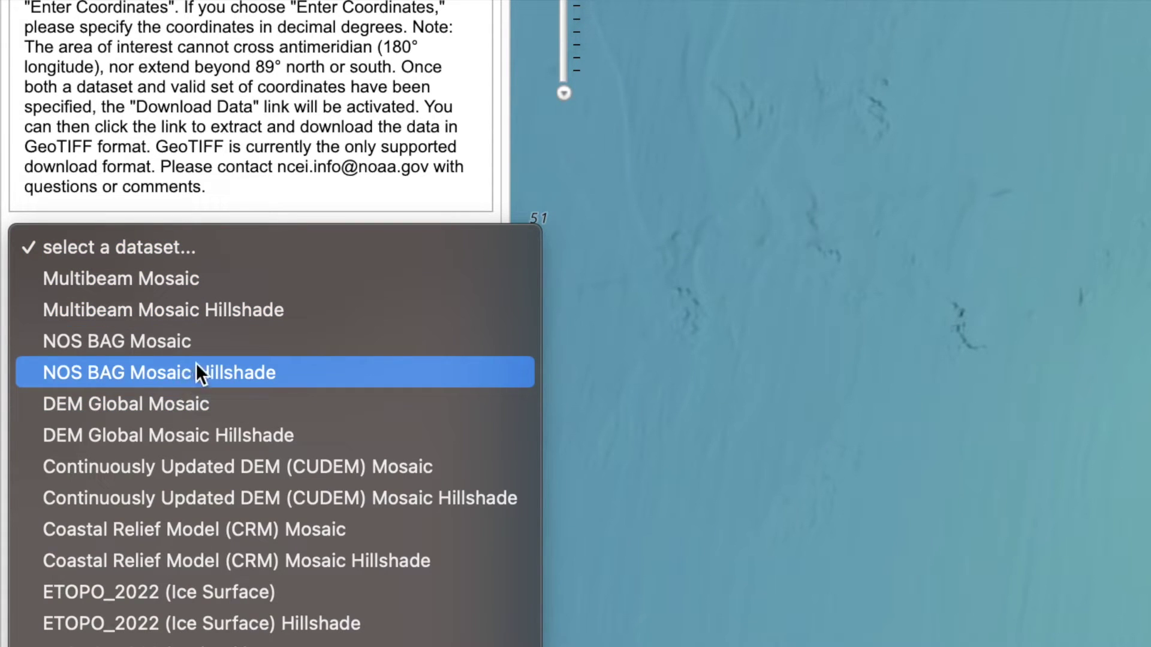
{"action": "left_click", "coordinate": [214, 345]}
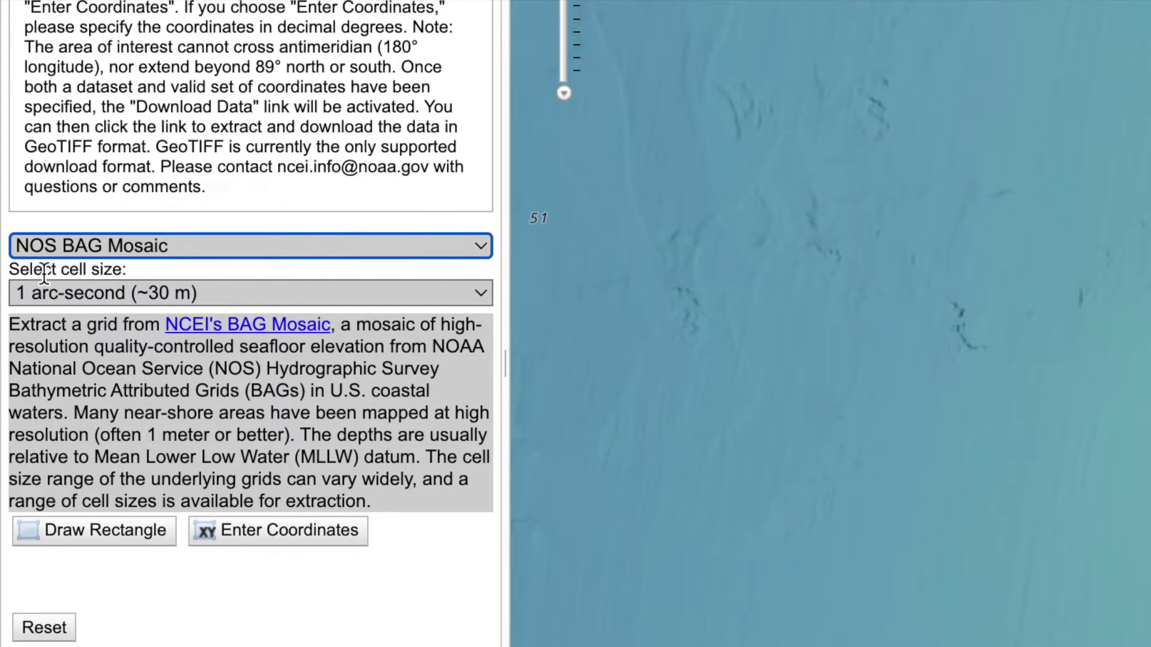
{"action": "left_click", "coordinate": [110, 300]}
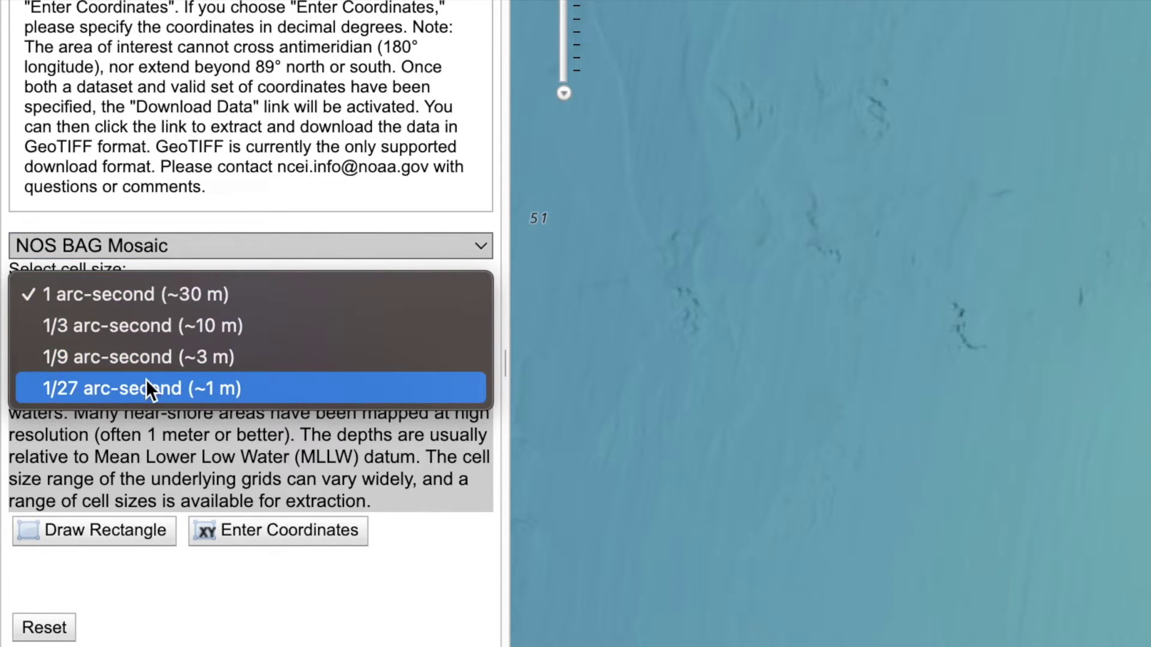
{"action": "left_click", "coordinate": [227, 396]}
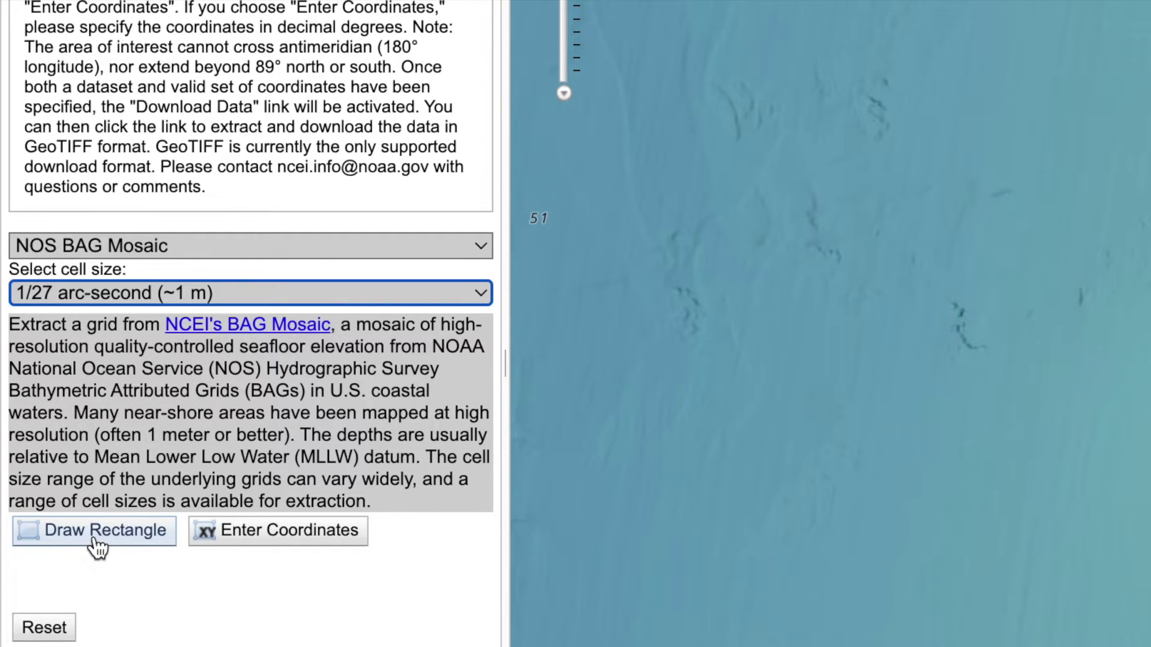
Draw a rectangle over the bay entrance and nearby coast and download it as GeoTIFF
{"action": "left_click", "coordinate": [114, 537]}
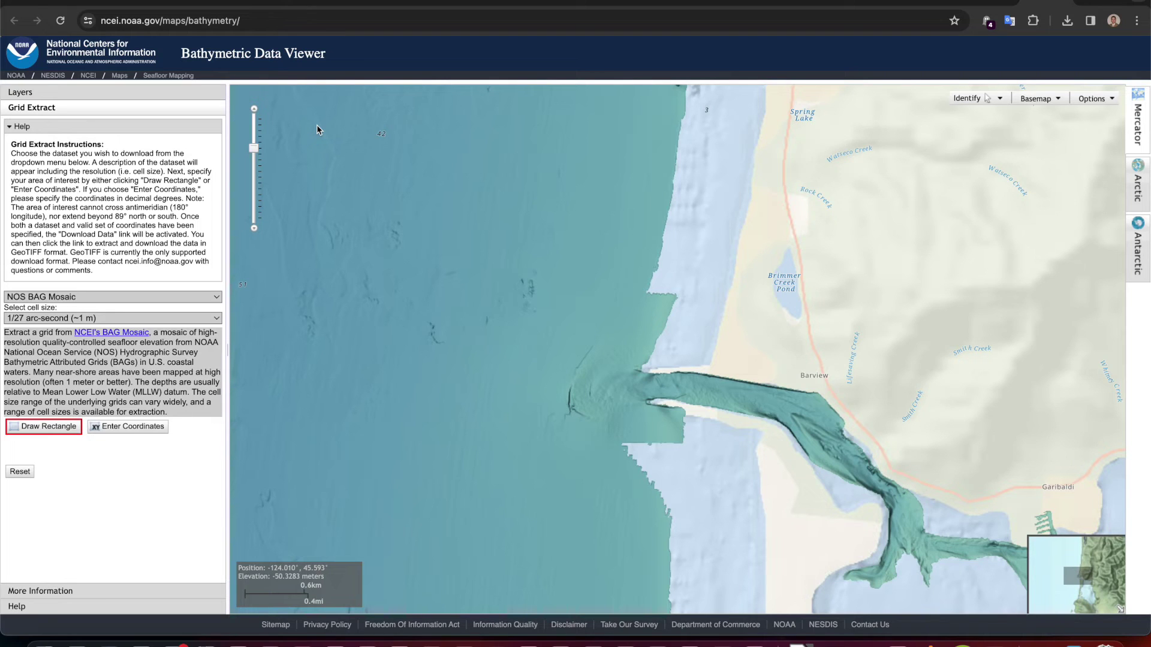
{"action": "mouse_move", "coordinate": [316, 125]}
{"action": "left_mouse_down"}
{"action": "mouse_move", "coordinate": [513, 261]}
{"action": "mouse_move", "coordinate": [674, 415]}
{"action": "mouse_move", "coordinate": [877, 555]}
{"action": "mouse_move", "coordinate": [918, 610]}
{"action": "left_mouse_up"}
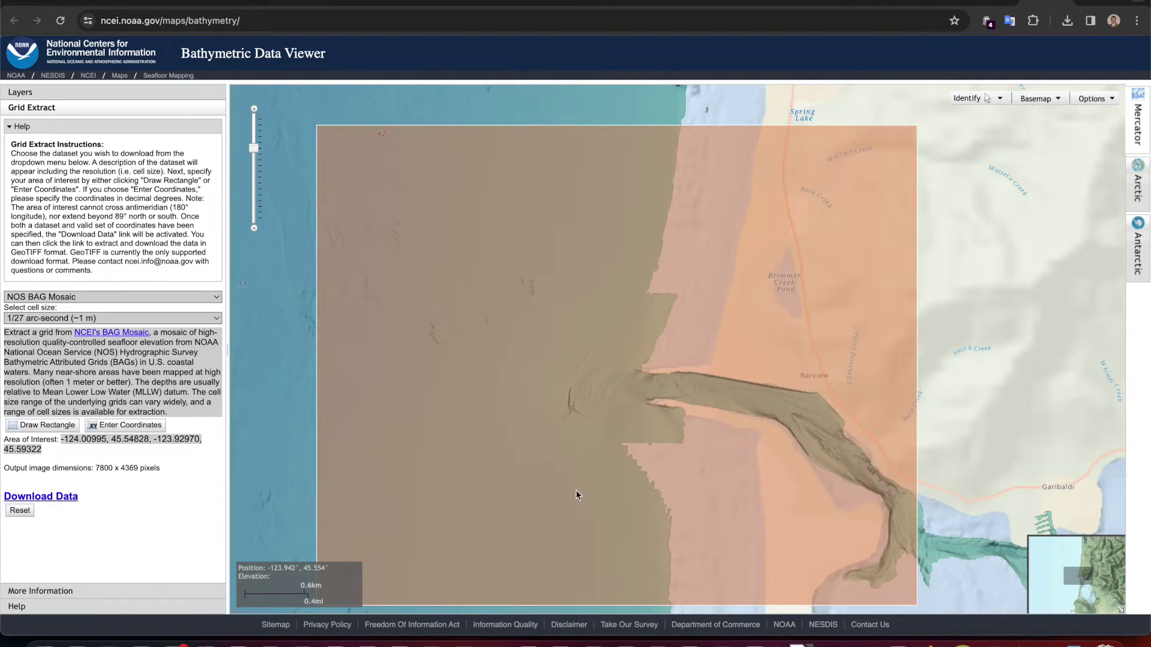
{"action": "left_click", "coordinate": [59, 498]}
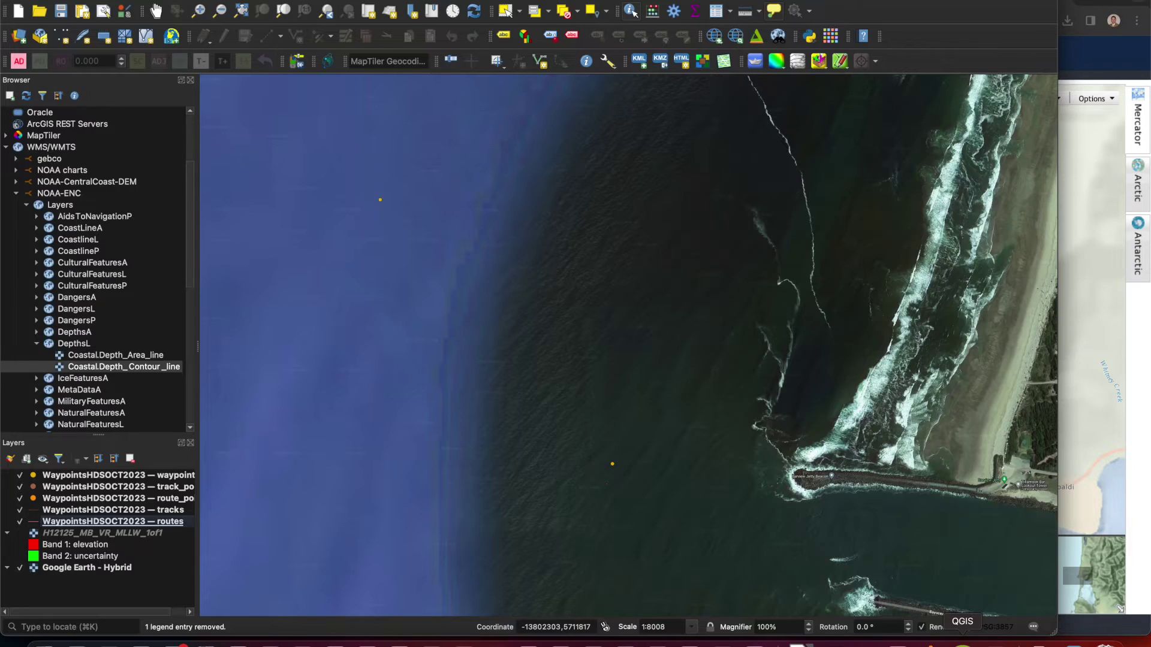
Switch to QGIS and open the edit settings of the Google Earth - Hybrid XYZ connection
{"action": "left_click", "coordinate": [962, 641]}
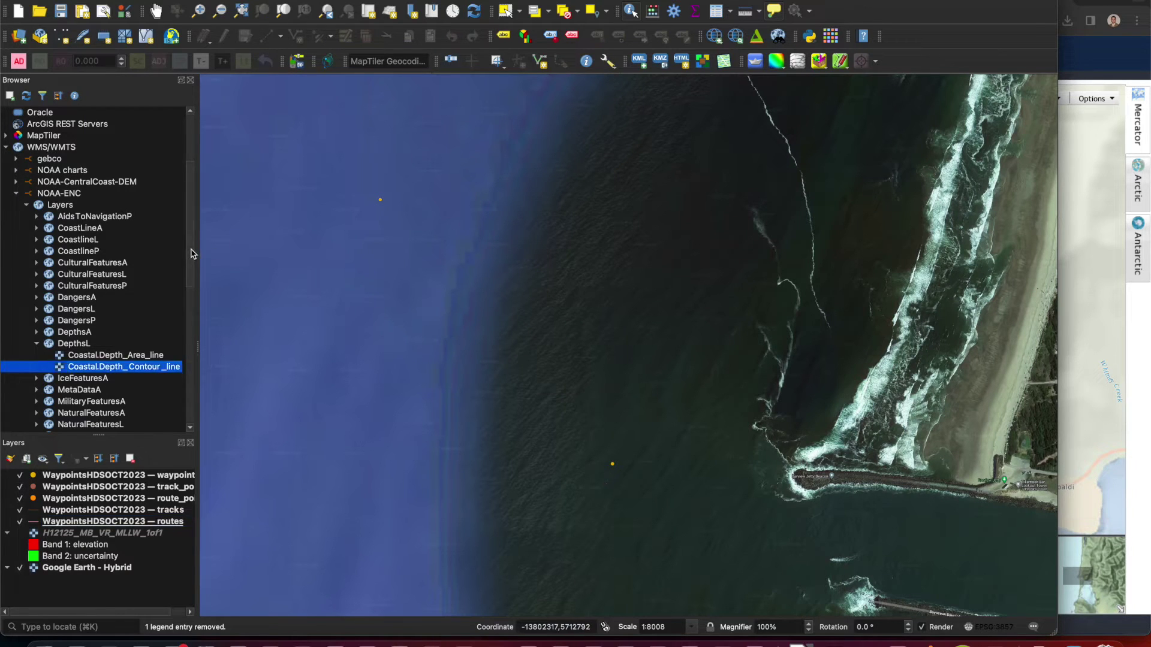
{"action": "left_click_drag", "start_coordinate": [189, 249], "coordinate": [188, 425]}
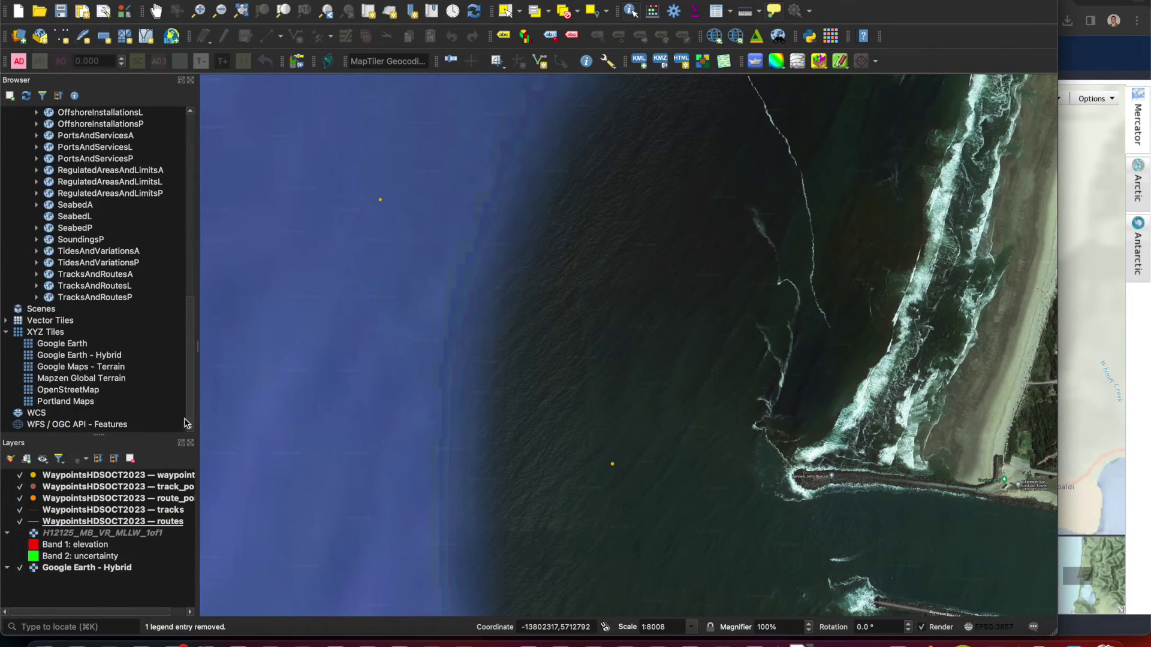
{"action": "left_click", "coordinate": [51, 339]}
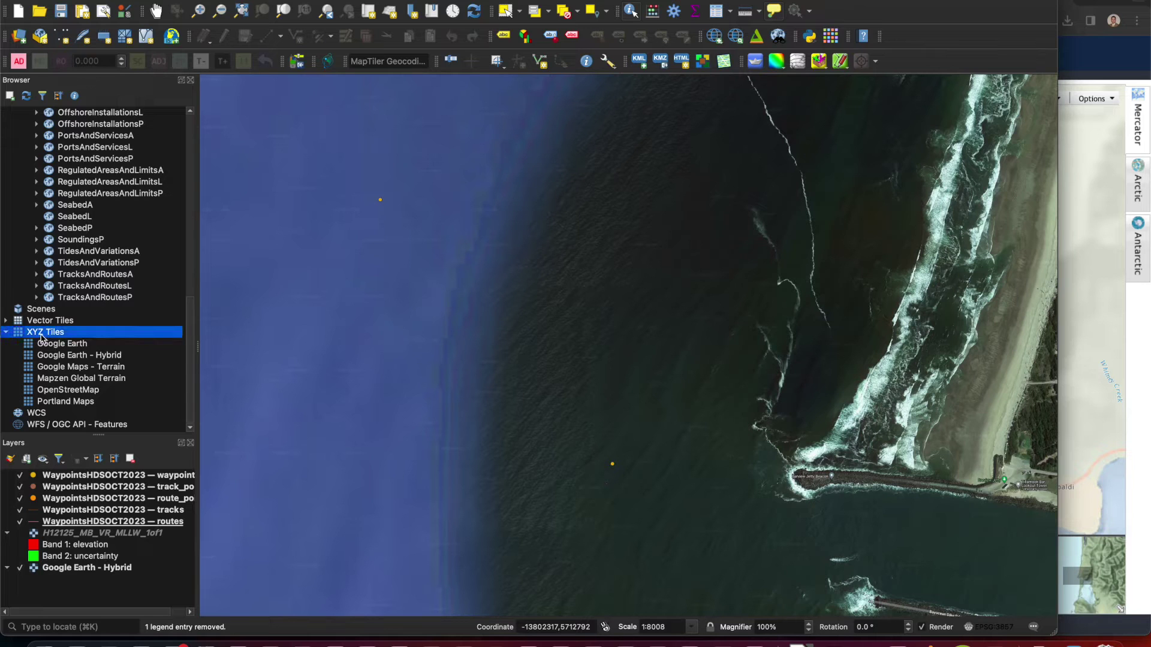
{"action": "right_click", "coordinate": [44, 337]}
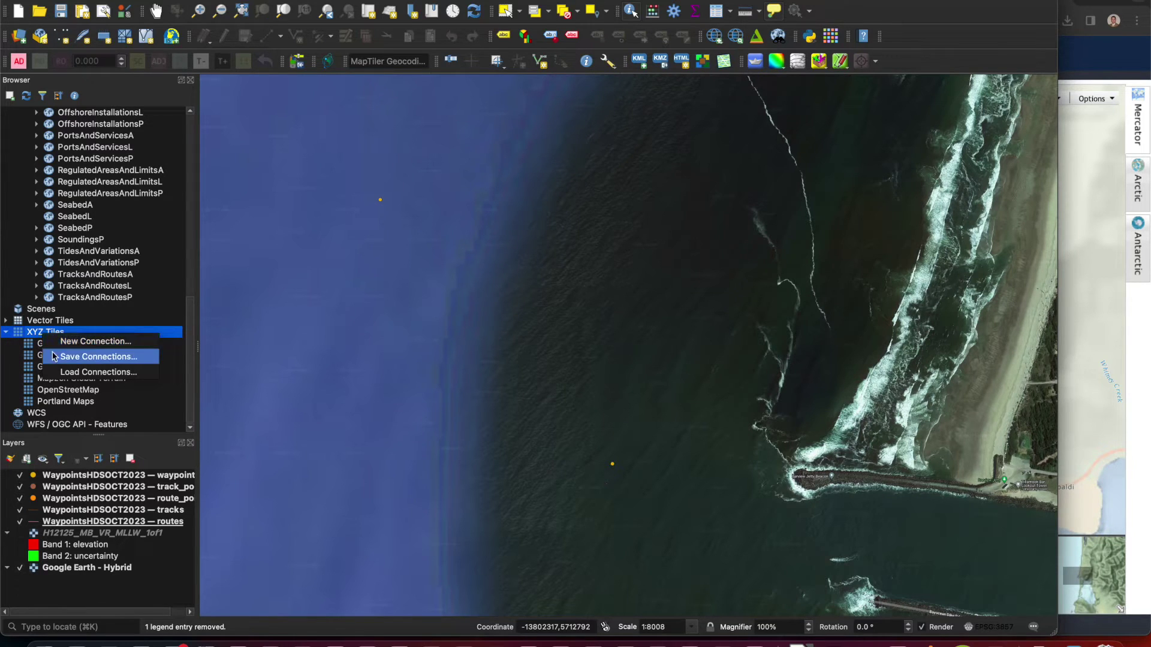
{"action": "key", "text": "Escape"}
{"action": "left_click", "coordinate": [96, 358]}
{"action": "right_click", "coordinate": [96, 358]}
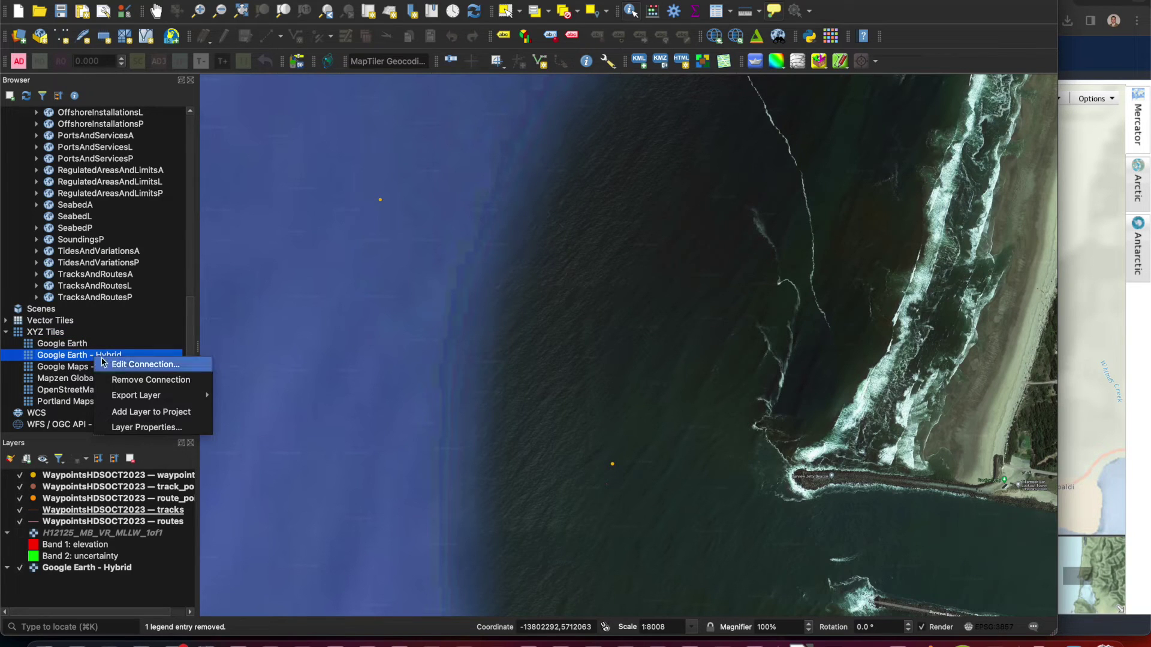
{"action": "left_click", "coordinate": [126, 364]}
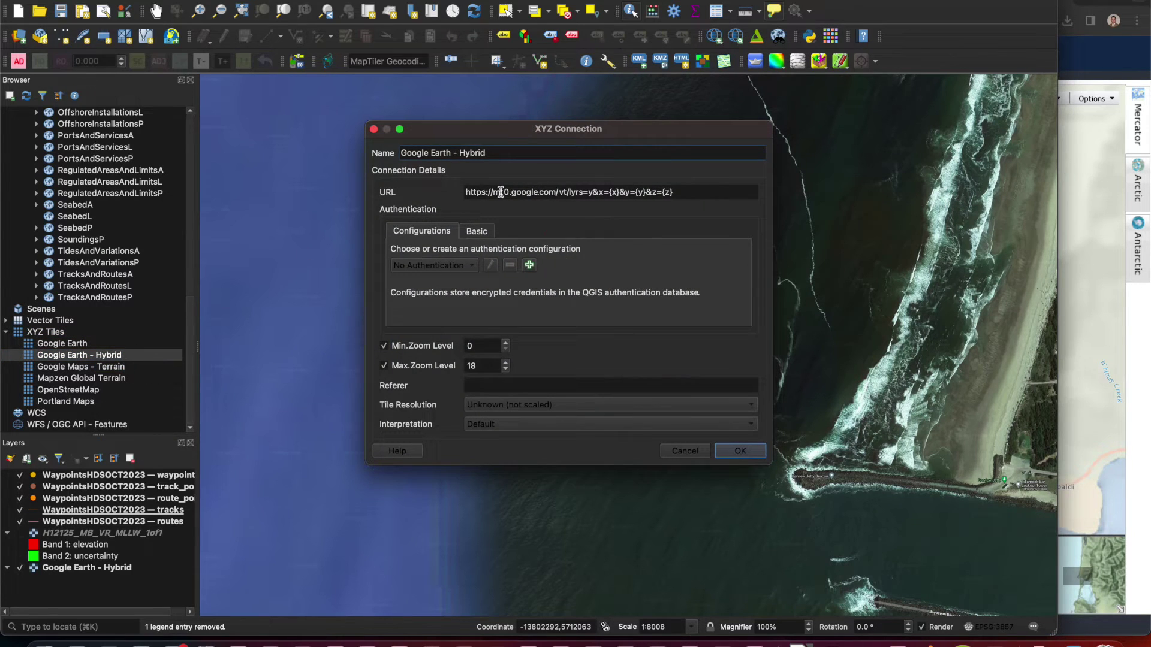
{"action": "triple_click", "coordinate": [582, 192]}
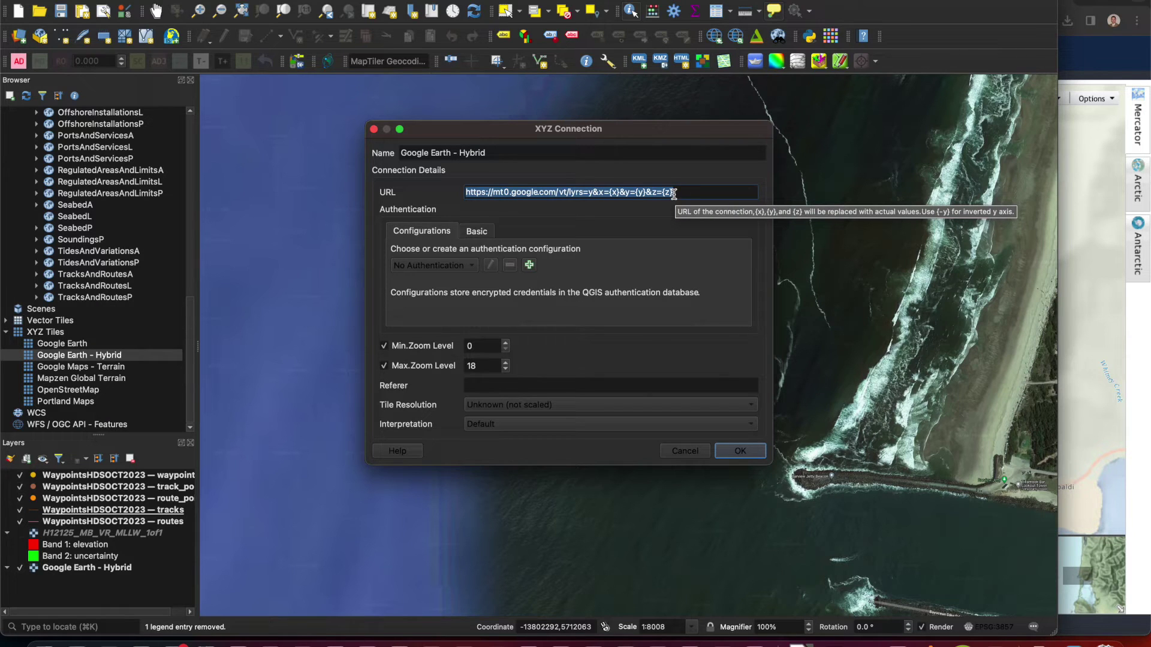
{"action": "left_click", "coordinate": [639, 190]}
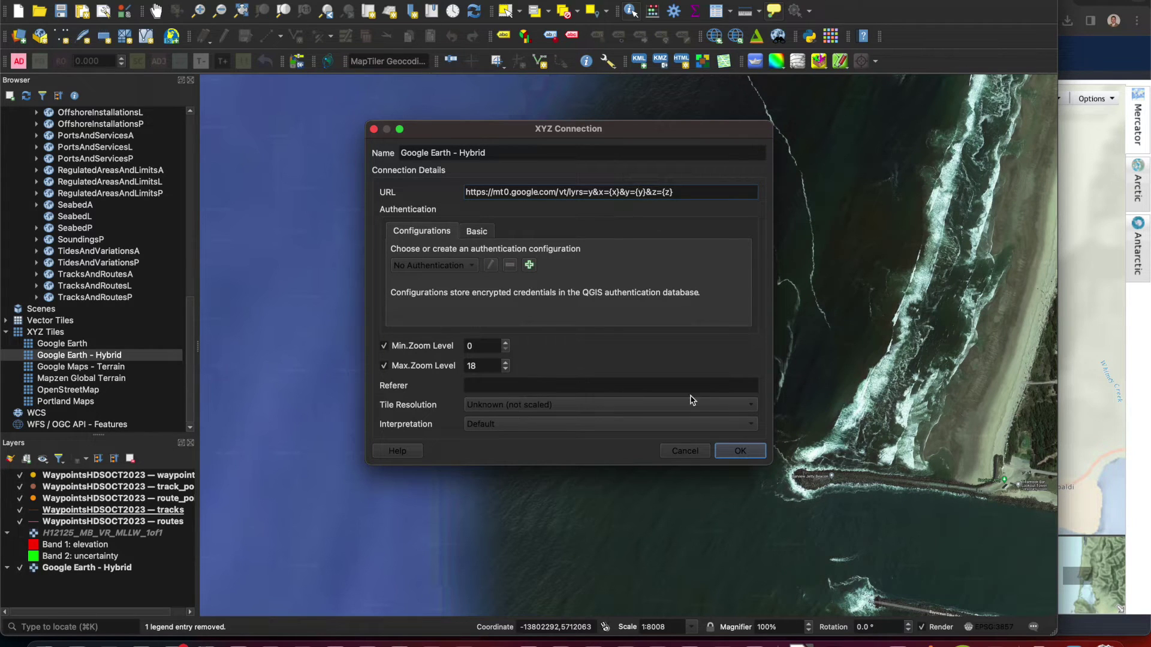
{"action": "left_click", "coordinate": [751, 455]}
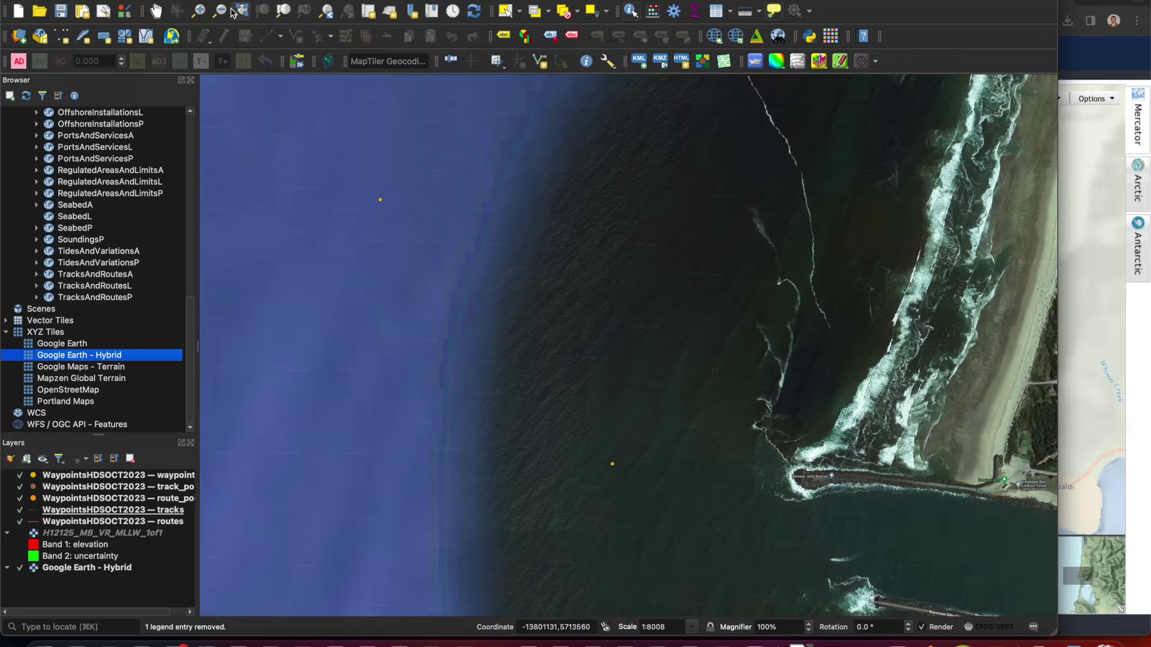
Pan the QGIS map until both bay-entrance jetties are centred in view
{"action": "left_click_drag", "start_coordinate": [687, 353], "coordinate": [444, 359]}
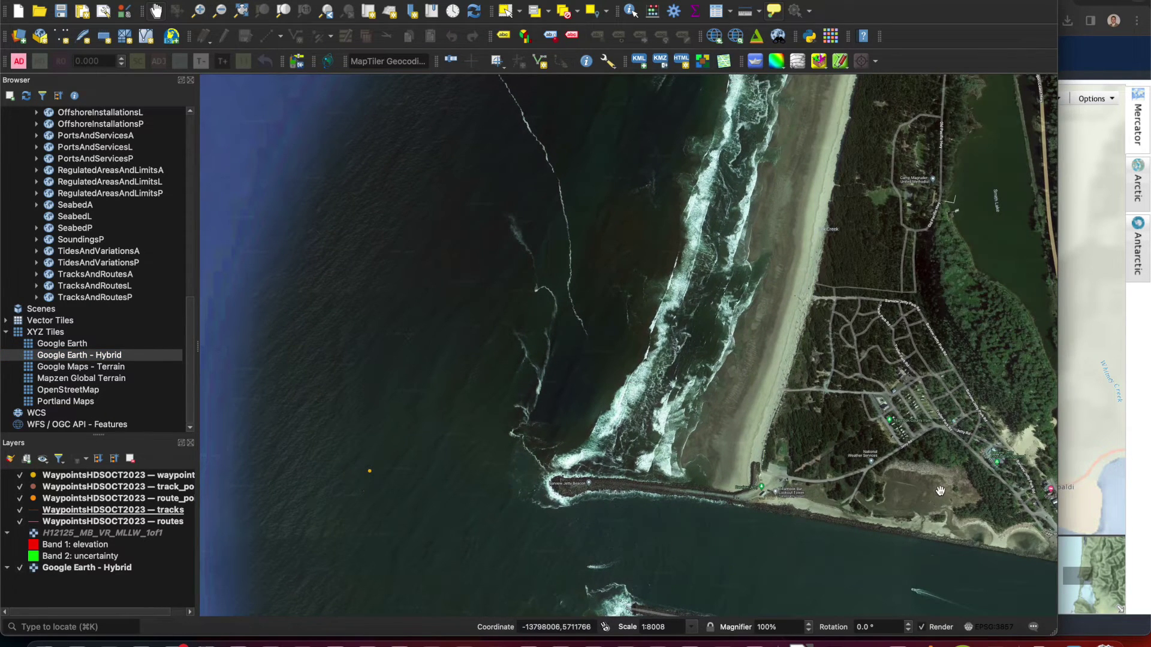
{"action": "left_click_drag", "start_coordinate": [565, 527], "coordinate": [688, 438]}
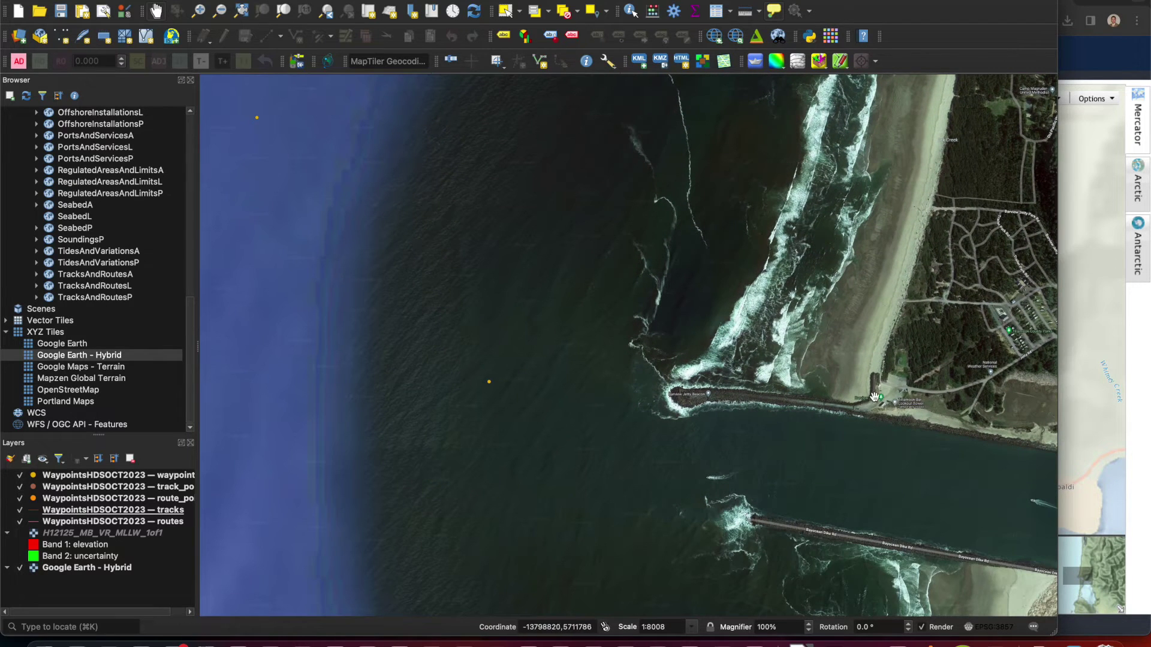
{"action": "left_click_drag", "start_coordinate": [690, 396], "coordinate": [814, 402]}
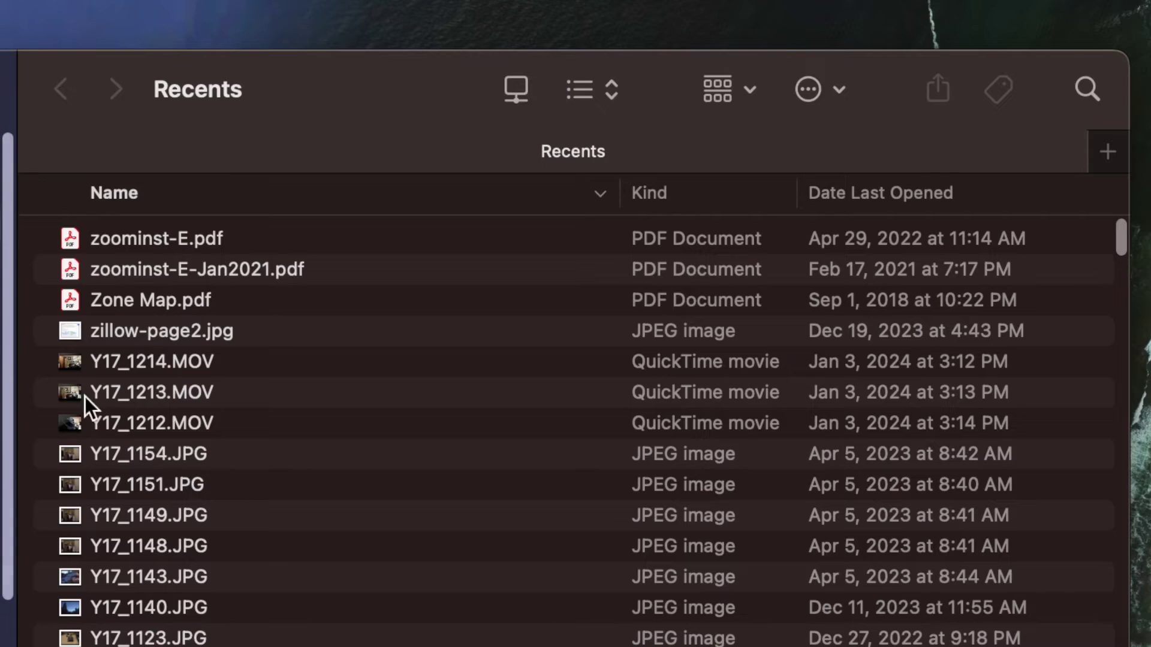
Drag exportImage.tiff from Finder's Downloads folder into the QGIS window
{"action": "key", "text": "super+alt+l"}
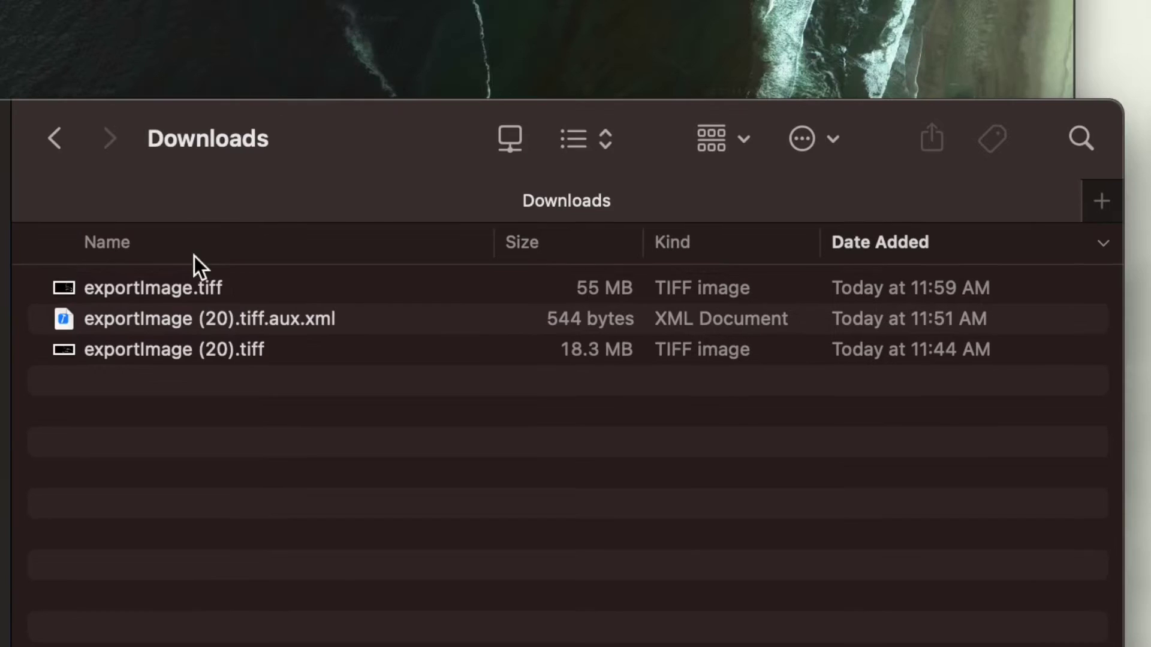
{"action": "left_click", "coordinate": [181, 238]}
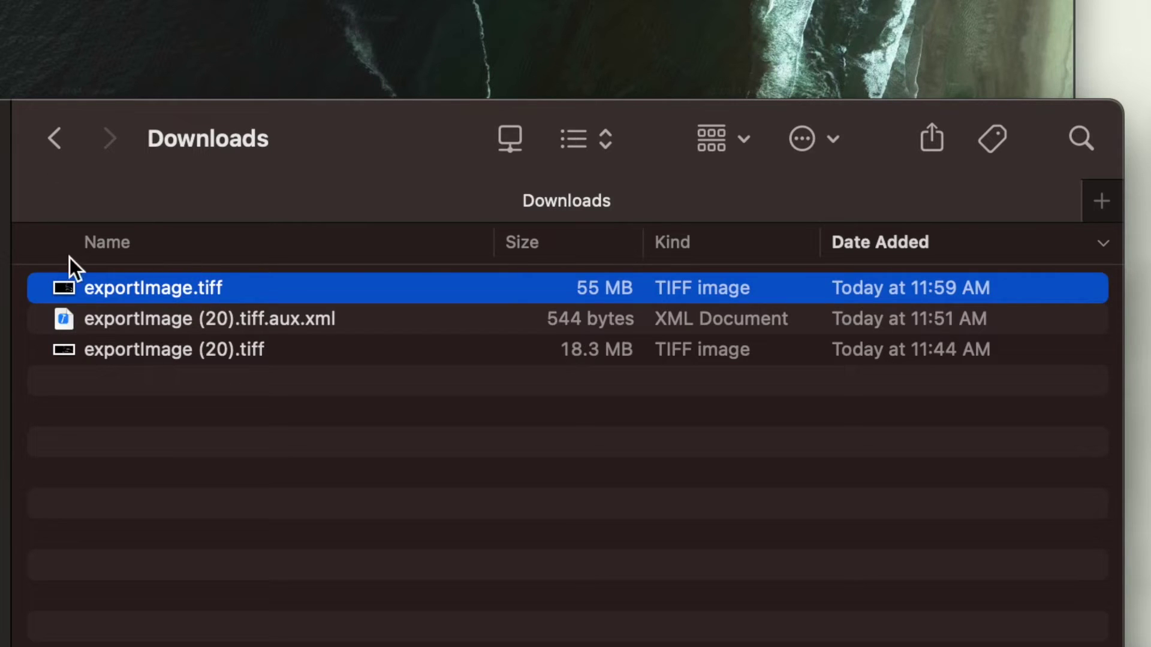
{"action": "left_click_drag", "start_coordinate": [75, 291], "coordinate": [0, 227]}
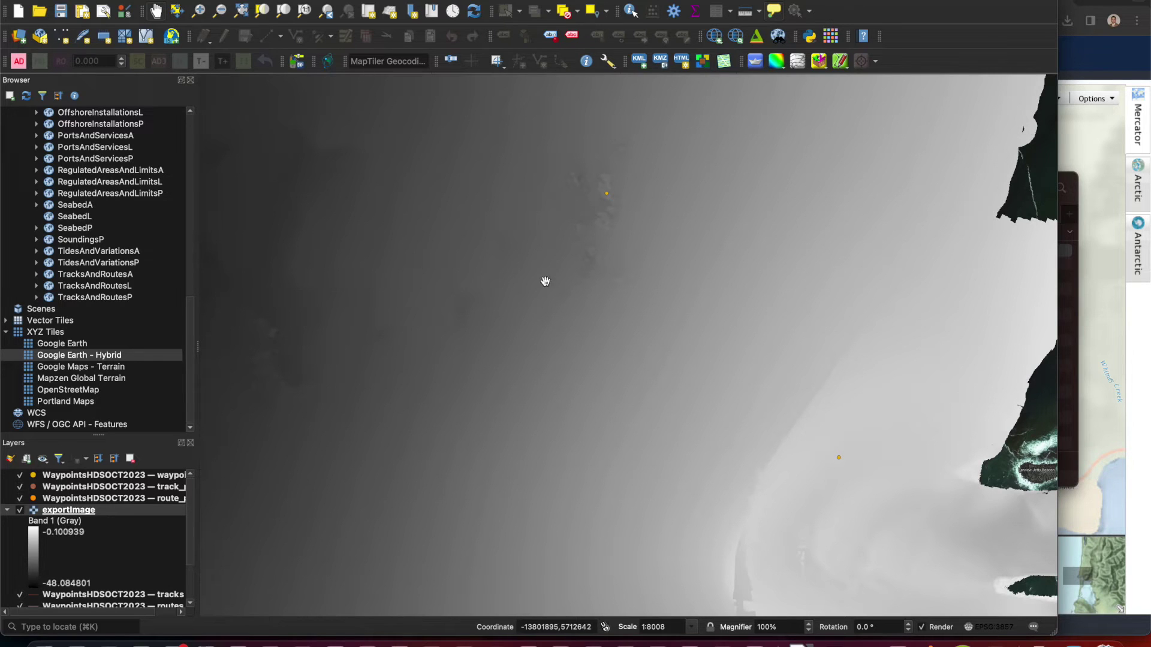
Pan the map so the greyscale exportimage grid meets the shoreline and both jetties
{"action": "left_click_drag", "start_coordinate": [698, 311], "coordinate": [508, 306]}
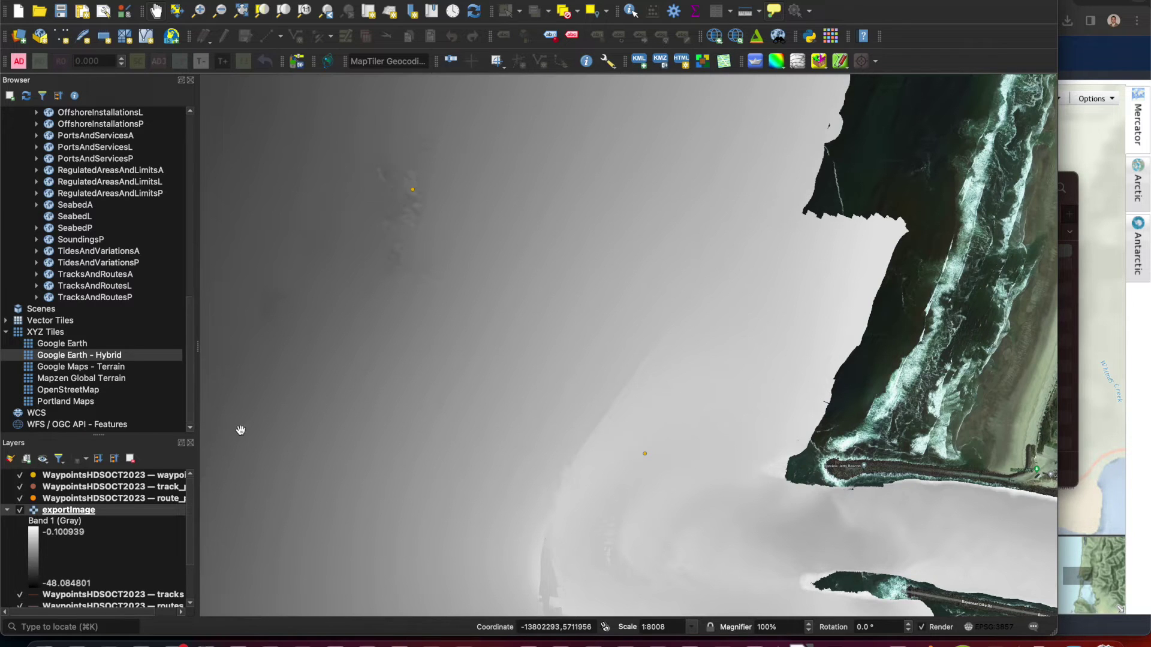
Set the exportimage layer's Symbology render type to Hillshade
{"action": "right_click", "coordinate": [72, 513]}
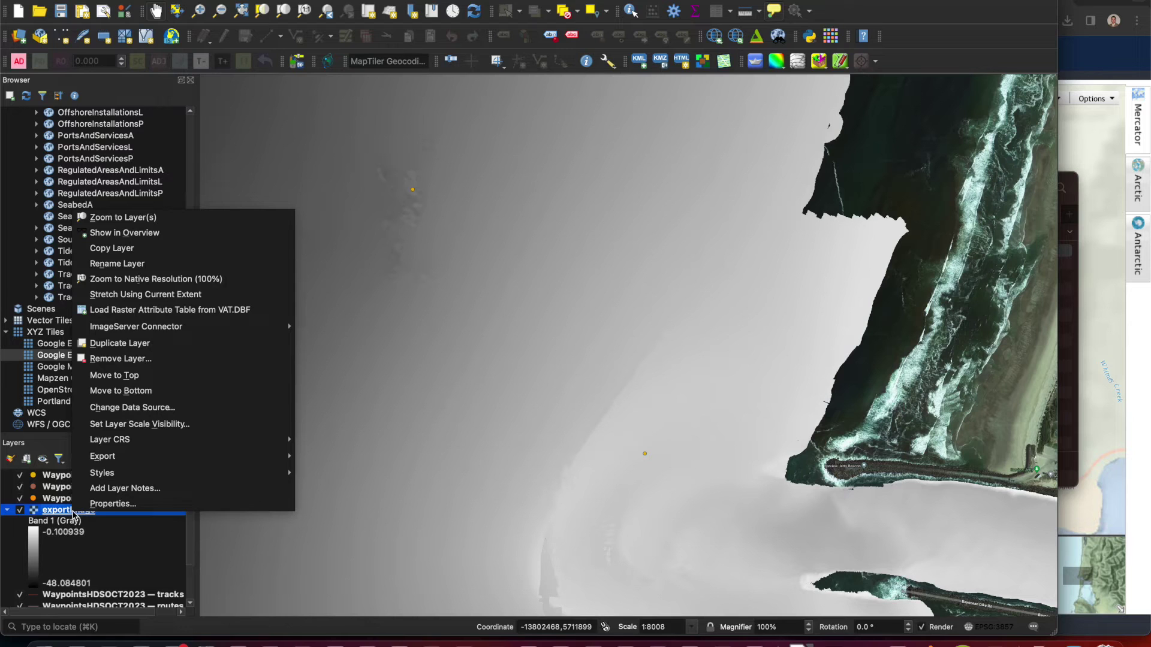
{"action": "left_click", "coordinate": [60, 514]}
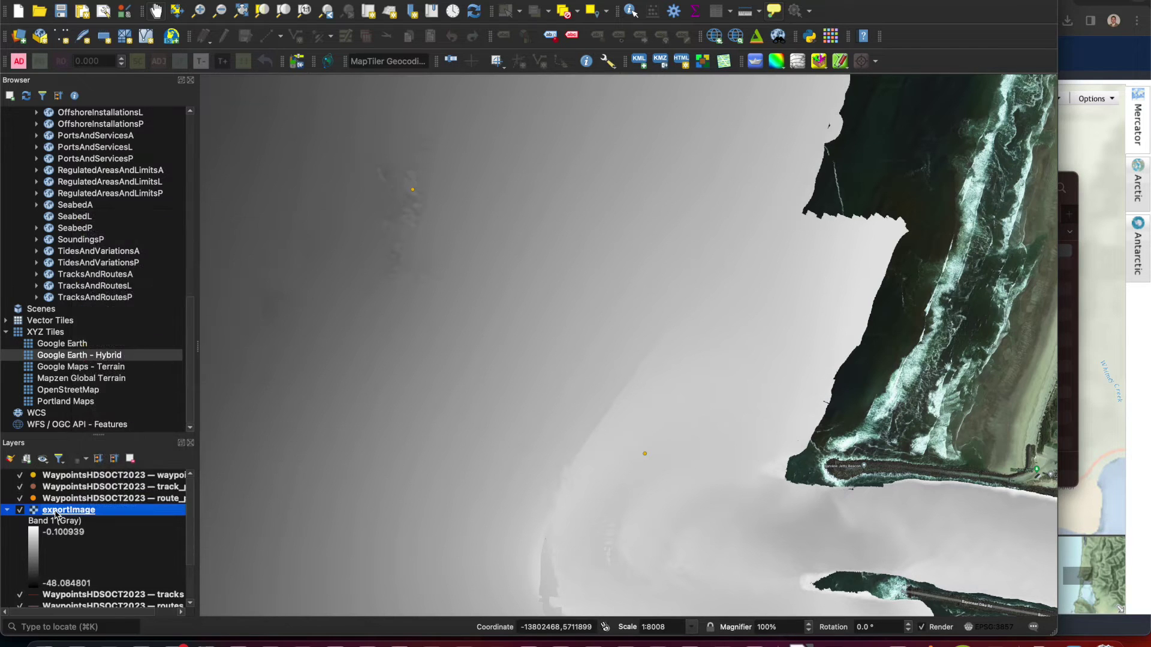
{"action": "right_click", "coordinate": [64, 514]}
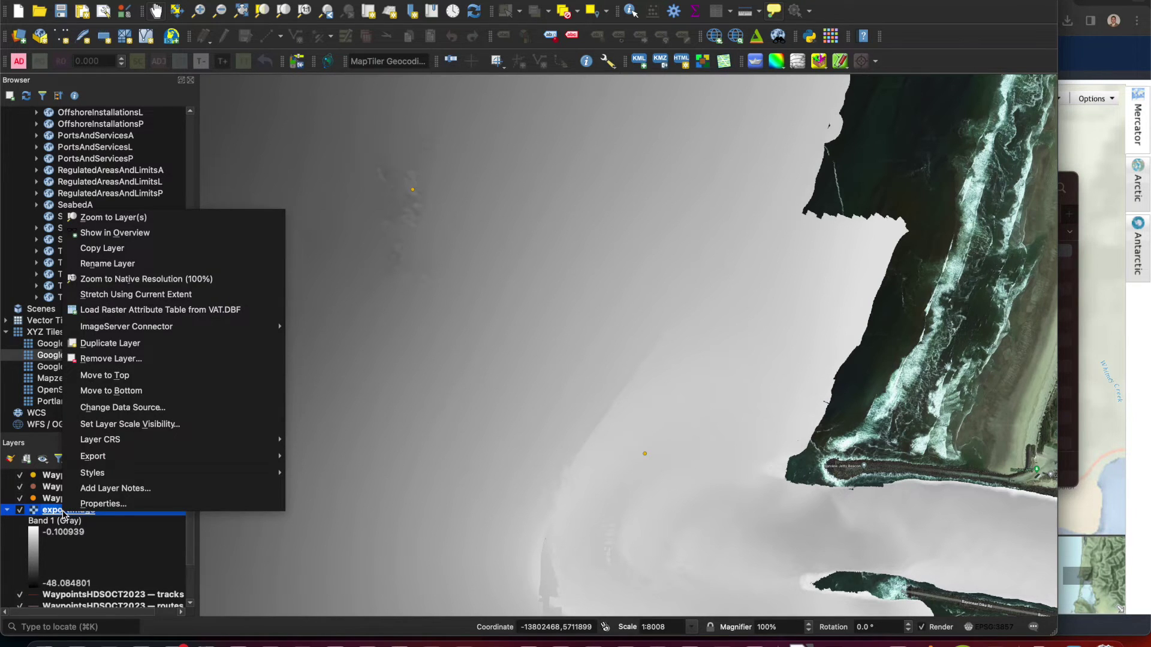
{"action": "left_click", "coordinate": [104, 504]}
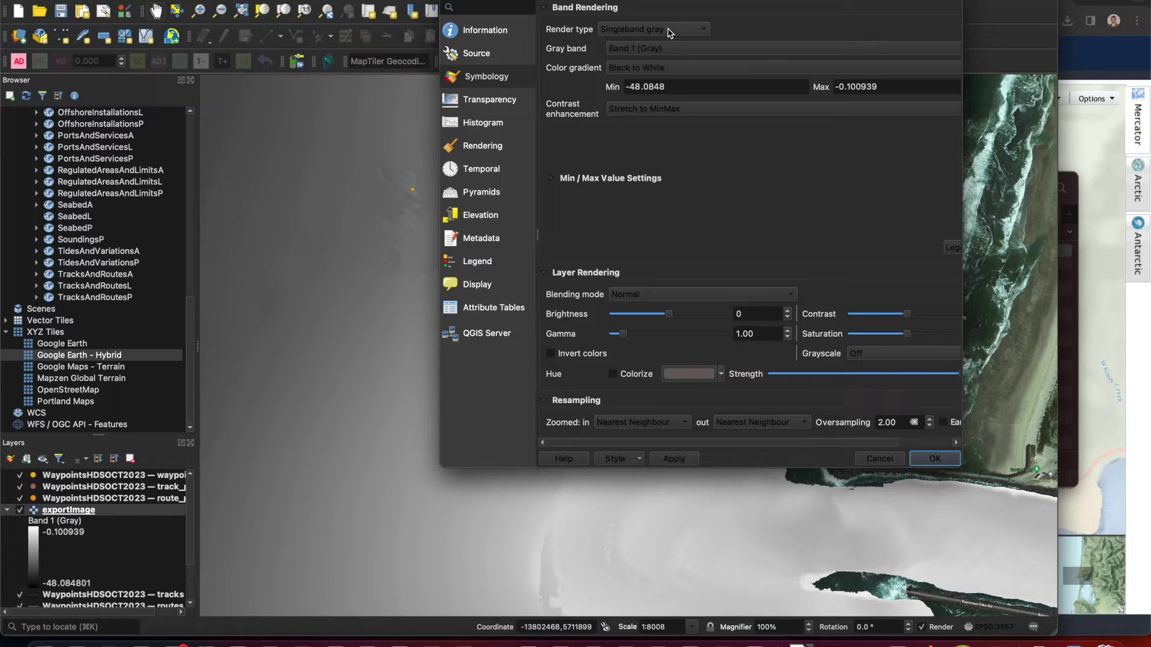
{"action": "left_click", "coordinate": [698, 34]}
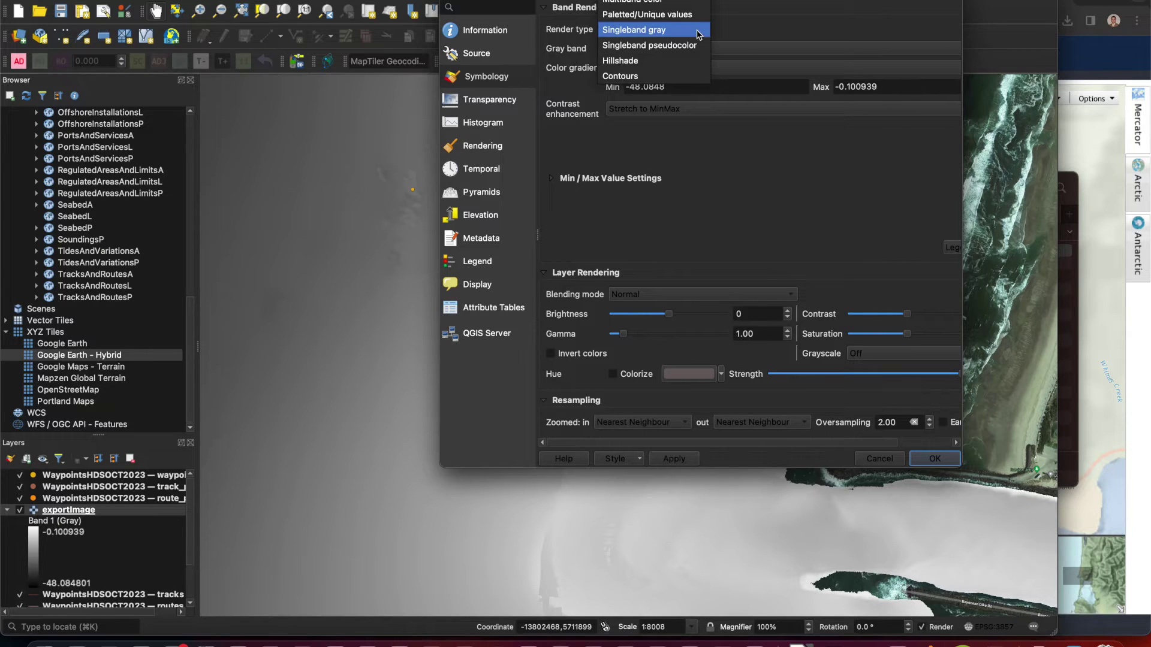
{"action": "left_click", "coordinate": [639, 63]}
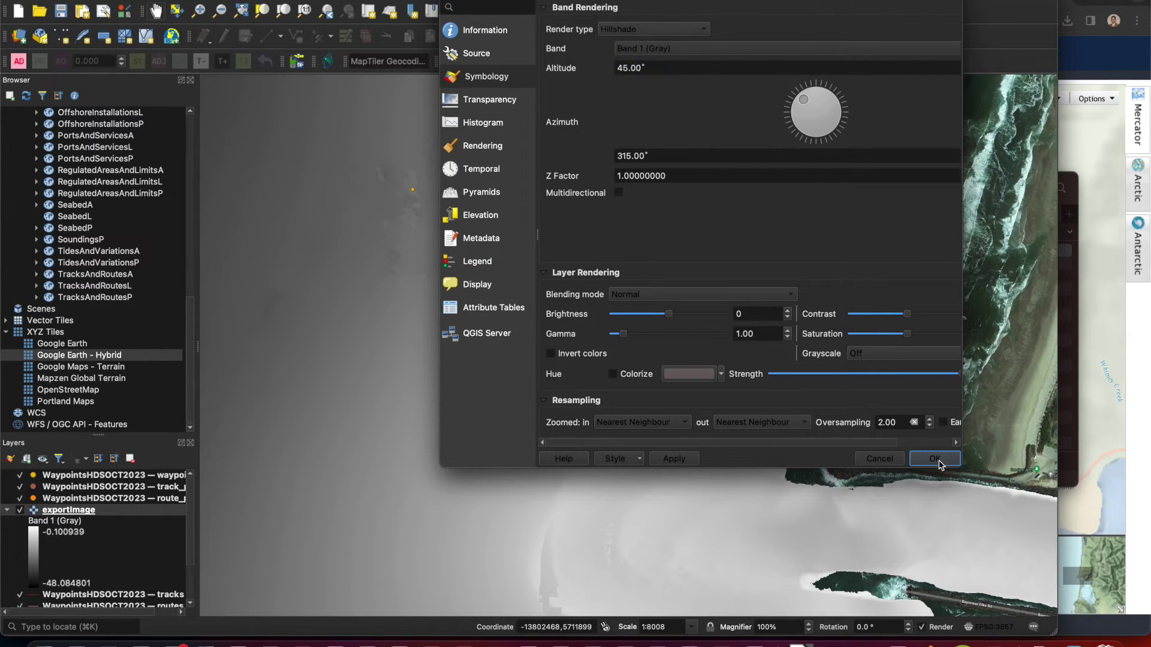
{"action": "left_click", "coordinate": [938, 464]}
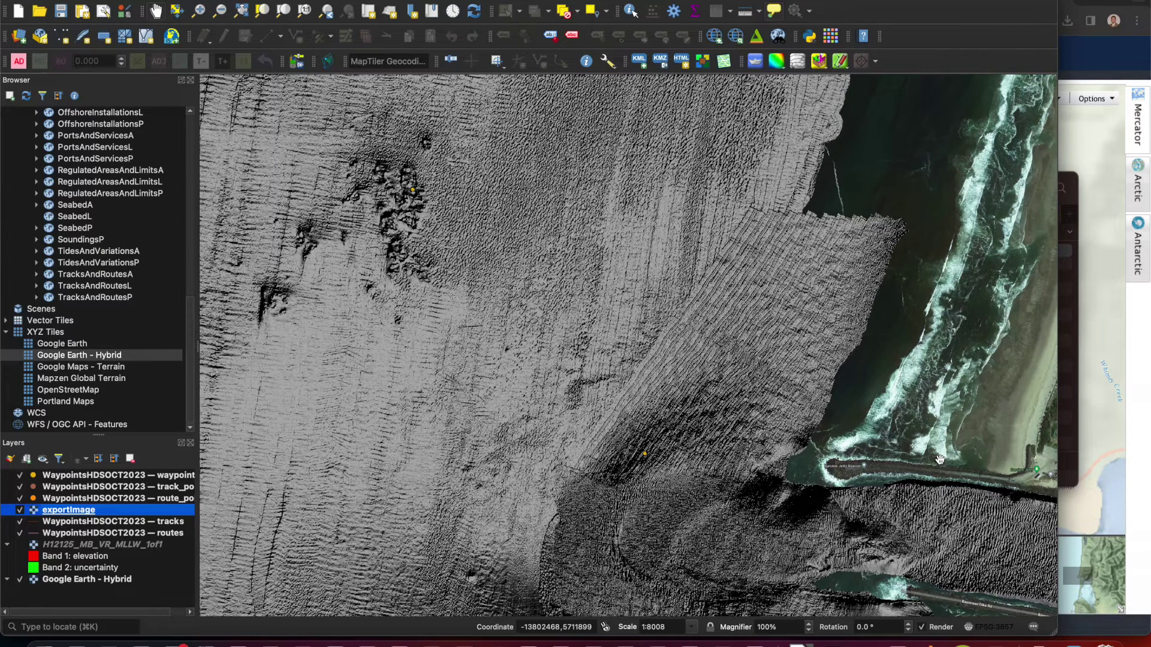
{"action": "left_click", "coordinate": [97, 477]}
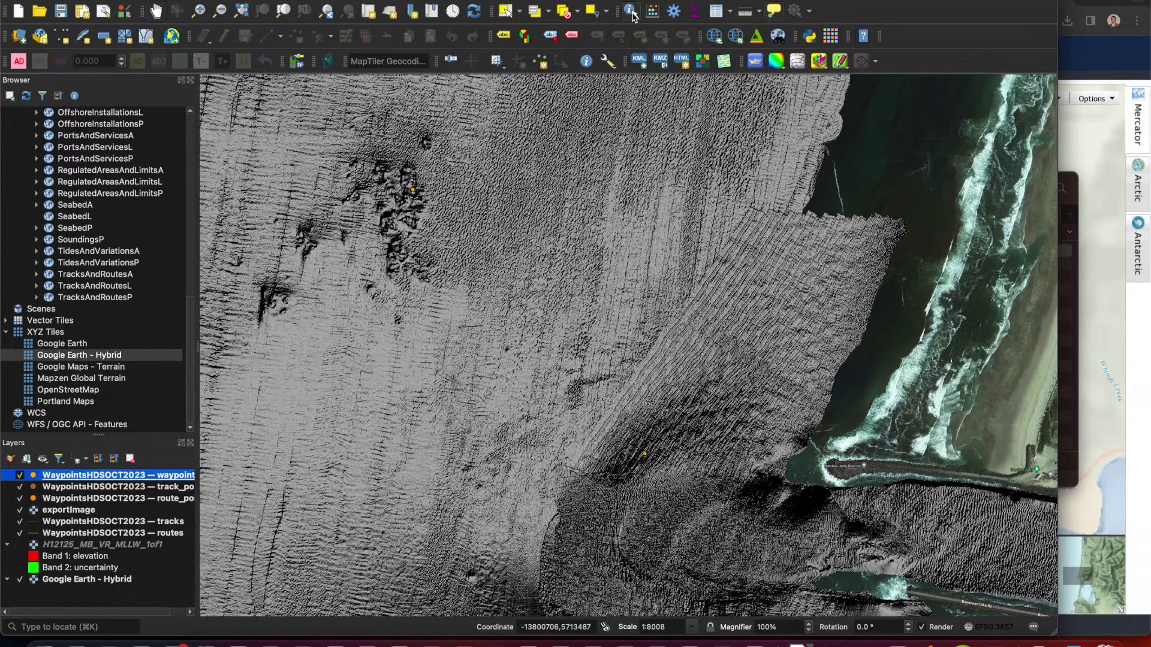
{"action": "left_click", "coordinate": [633, 15]}
{"action": "left_click", "coordinate": [416, 192]}
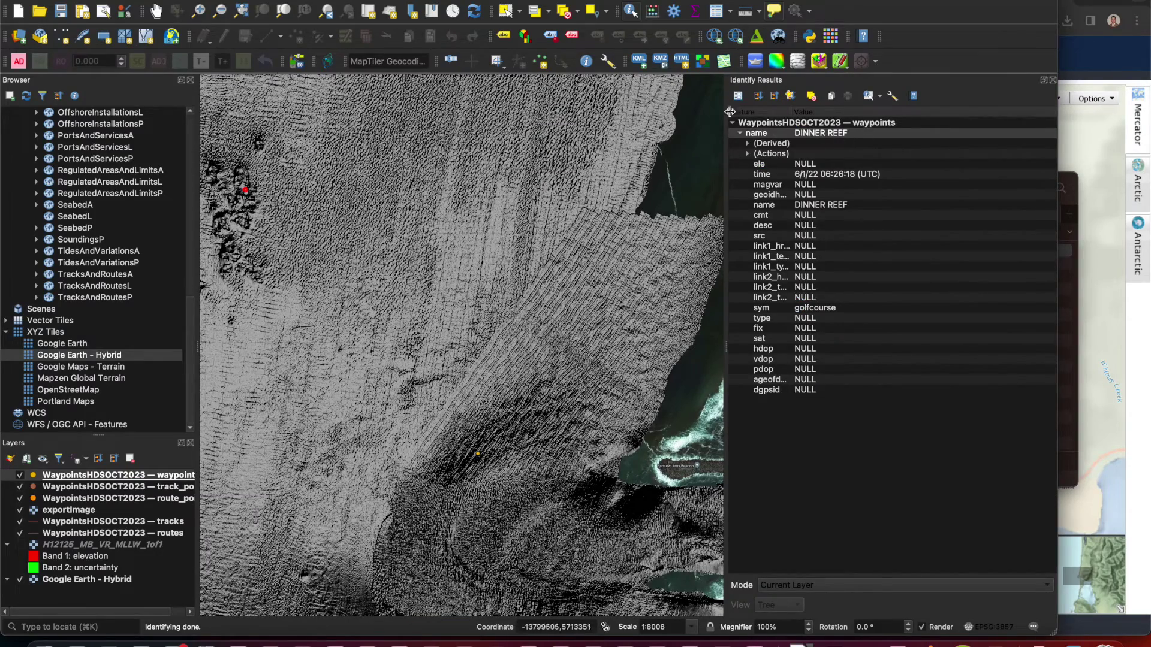
{"action": "left_click", "coordinate": [1053, 79]}
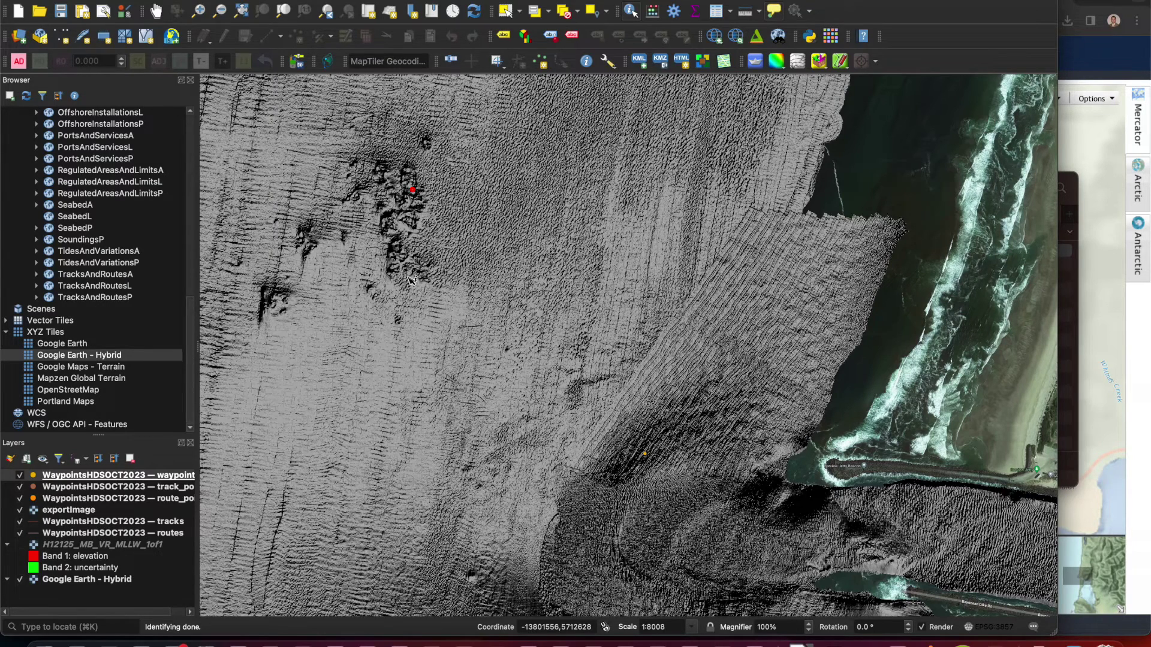
{"action": "scroll", "coordinate": [82, 248], "scroll_direction": "up", "scroll_amount": 5}
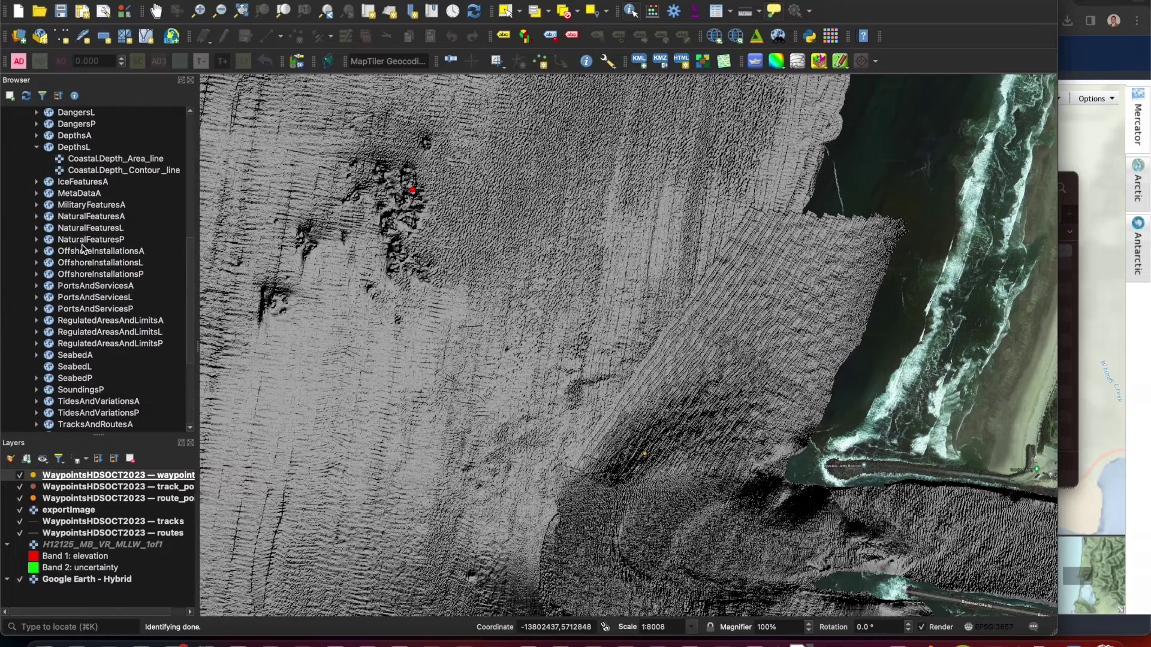
{"action": "scroll", "coordinate": [84, 264], "scroll_direction": "up", "scroll_amount": 8}
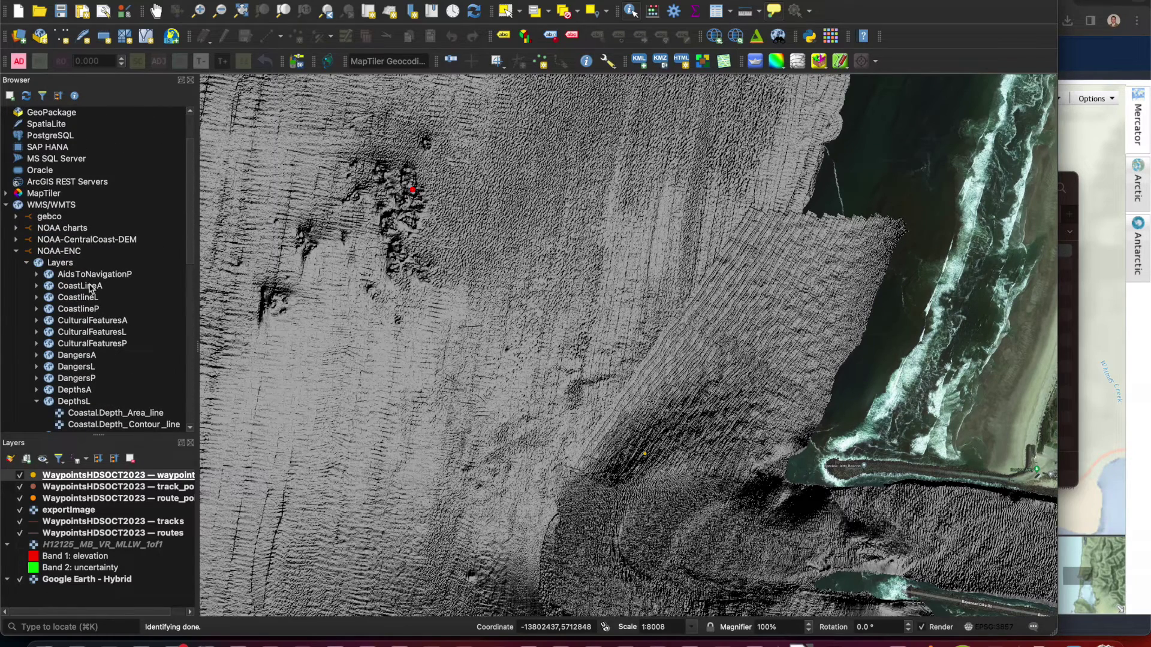
{"action": "scroll", "coordinate": [90, 289], "scroll_direction": "down", "scroll_amount": 2}
{"action": "left_click", "coordinate": [59, 229]}
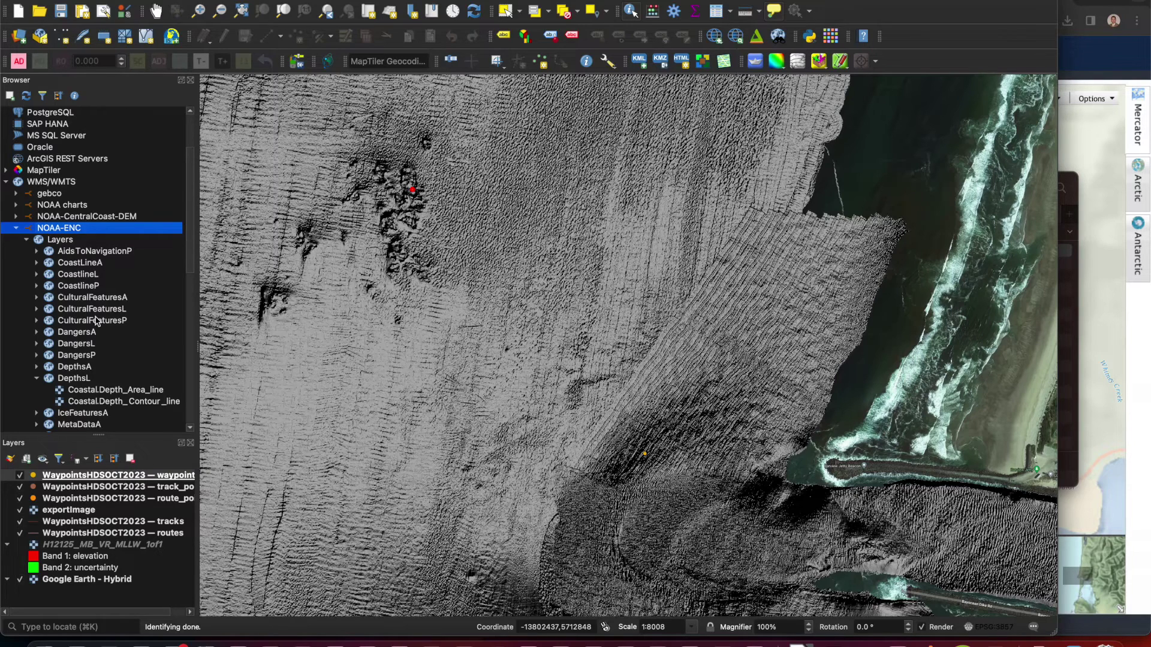
{"action": "scroll", "coordinate": [96, 321], "scroll_direction": "down", "scroll_amount": 2}
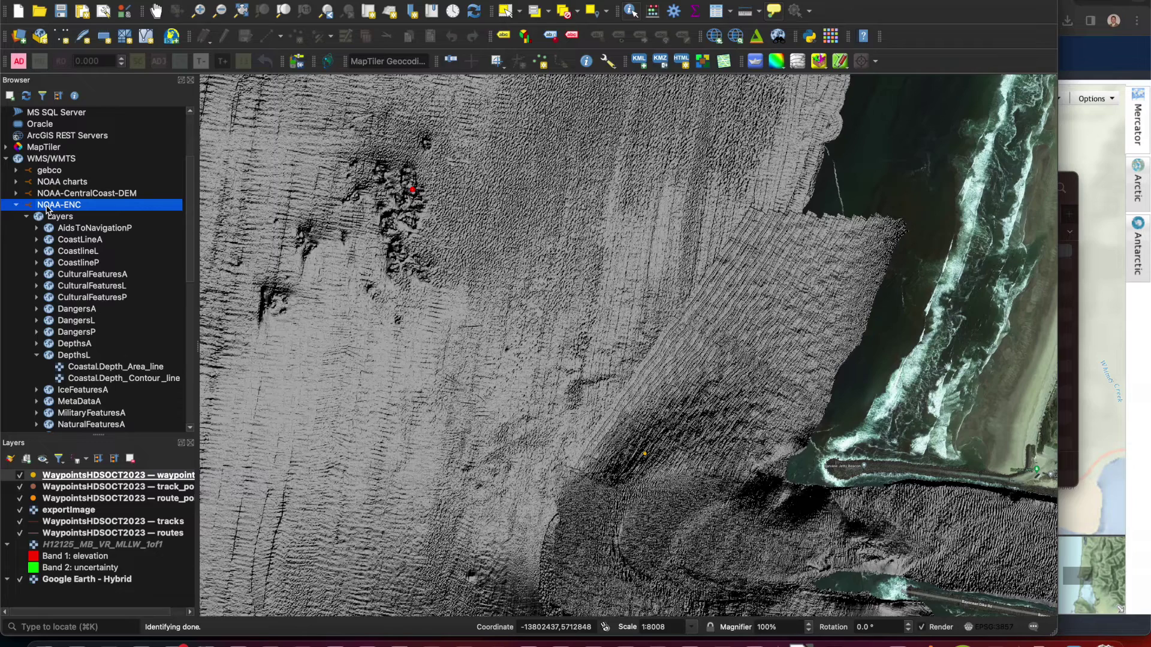
{"action": "right_click", "coordinate": [47, 209]}
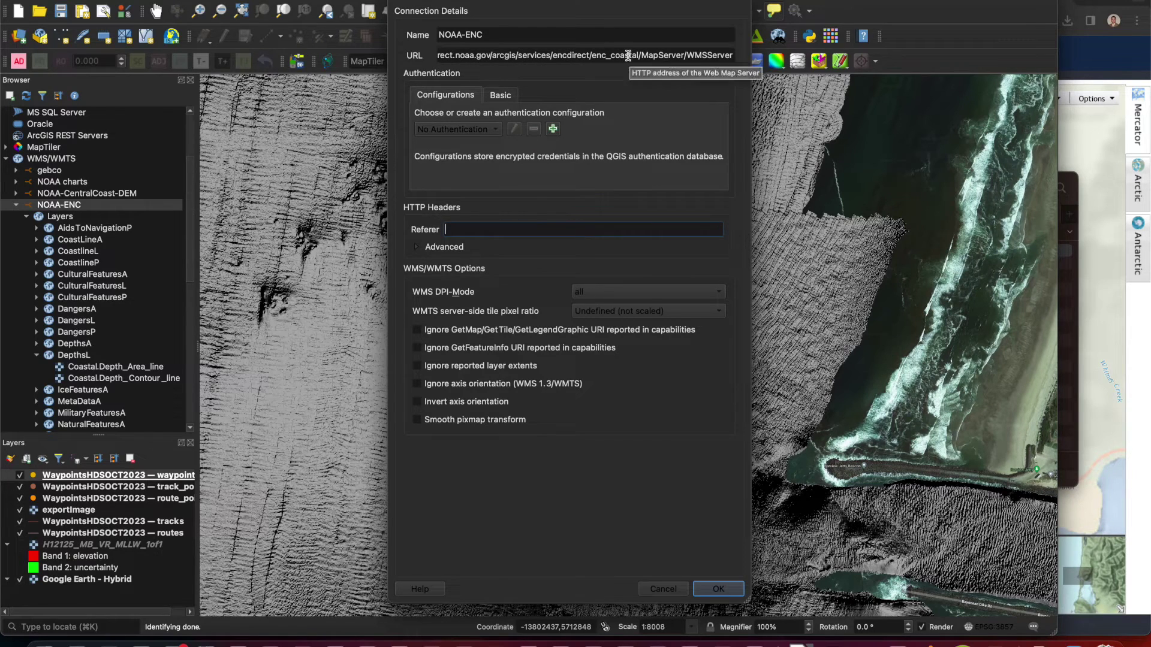
{"action": "left_click", "coordinate": [665, 593]}
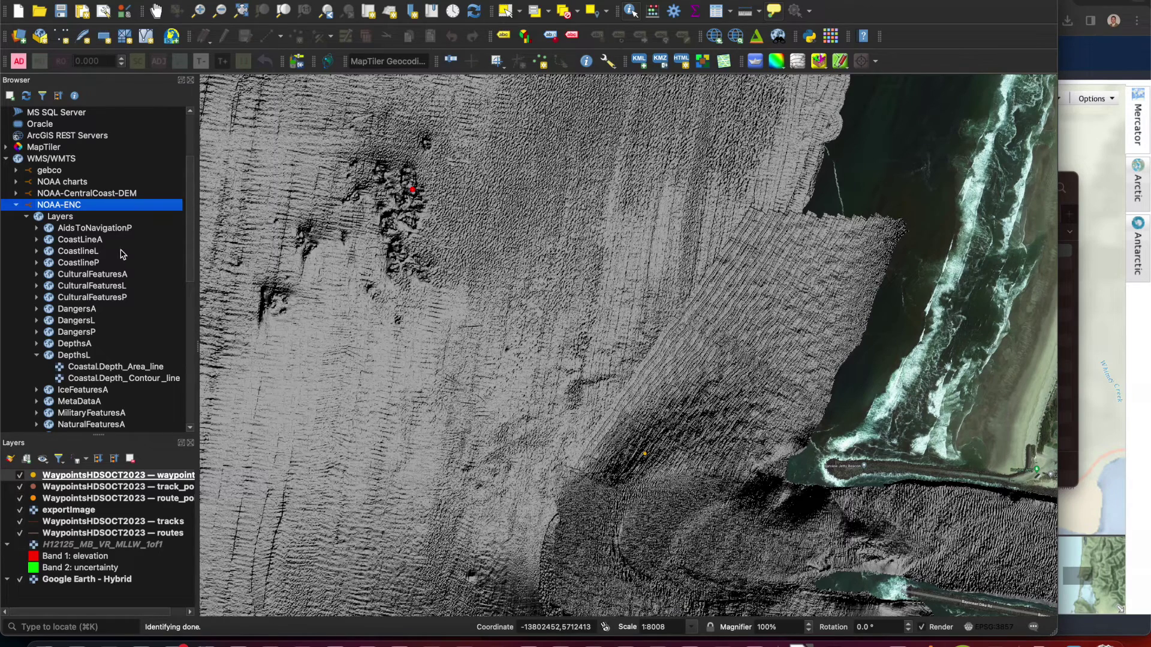
{"action": "scroll", "coordinate": [89, 344], "scroll_direction": "down", "scroll_amount": 2}
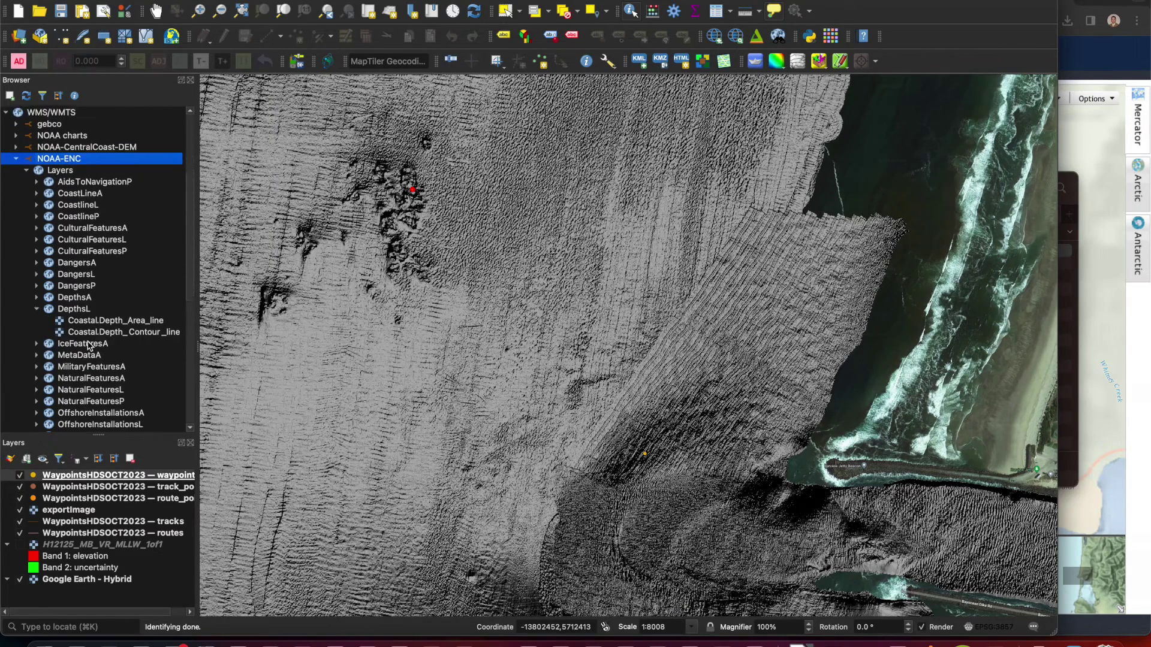
{"action": "scroll", "coordinate": [88, 346], "scroll_direction": "down", "scroll_amount": 1}
{"action": "left_click", "coordinate": [137, 323]}
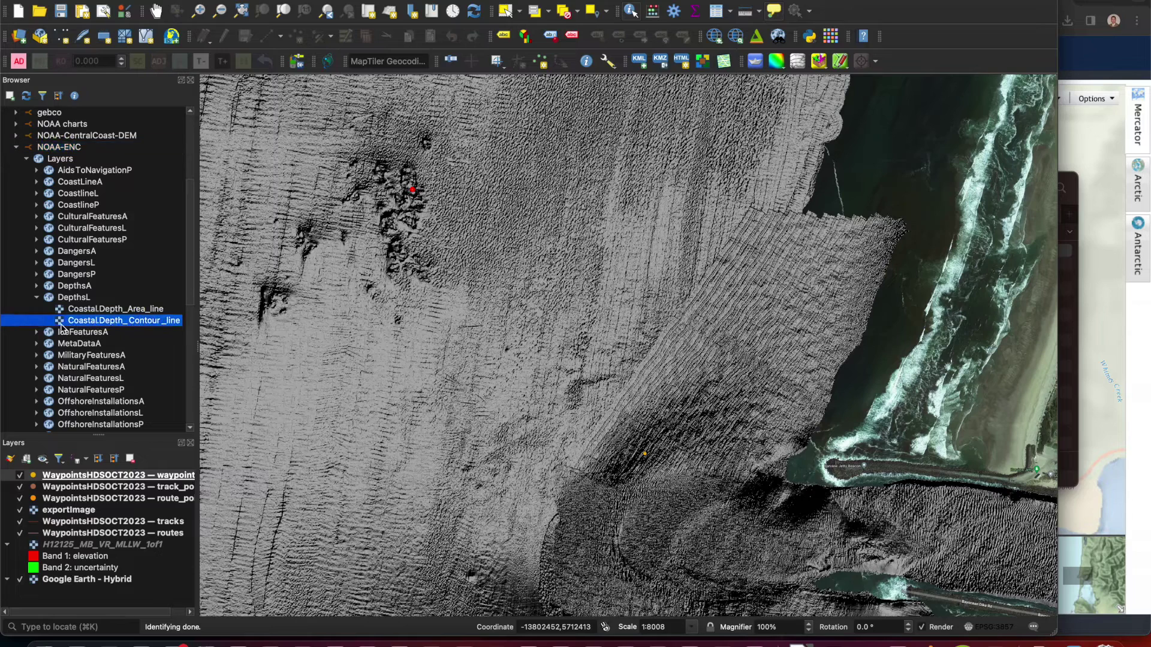
Add the Coastal.Depth_Contour_line layer from the Browser and select it in the Layers panel
{"action": "double_click", "coordinate": [101, 324]}
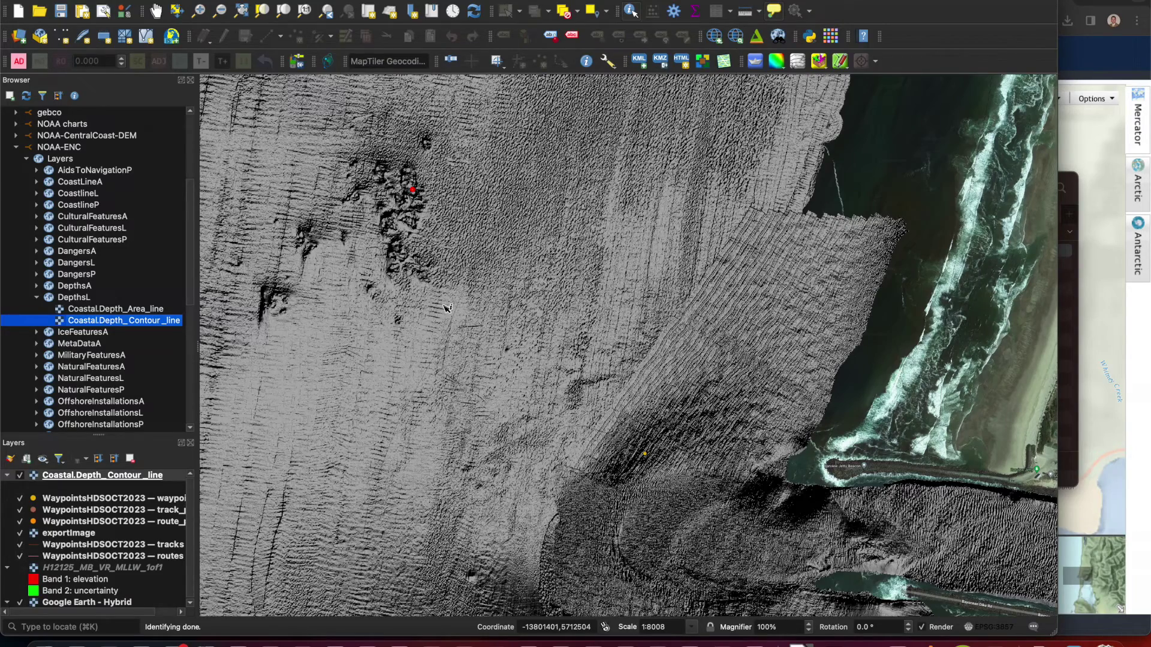
{"action": "left_click_drag", "start_coordinate": [870, 157], "coordinate": [842, 150]}
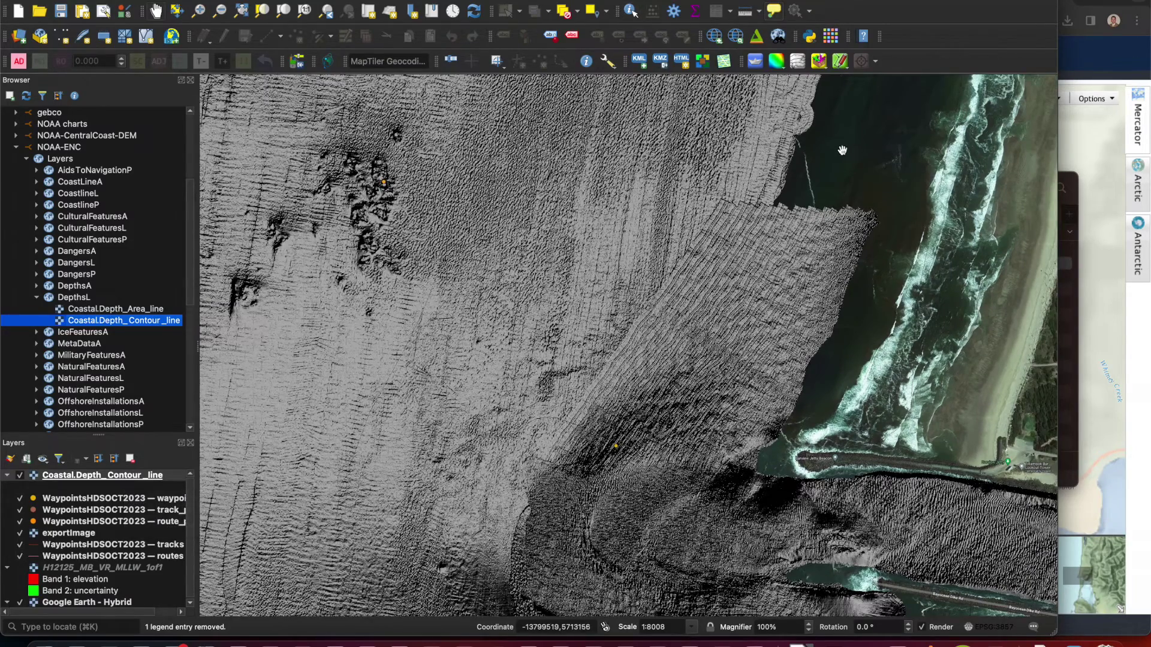
{"action": "left_click", "coordinate": [160, 475]}
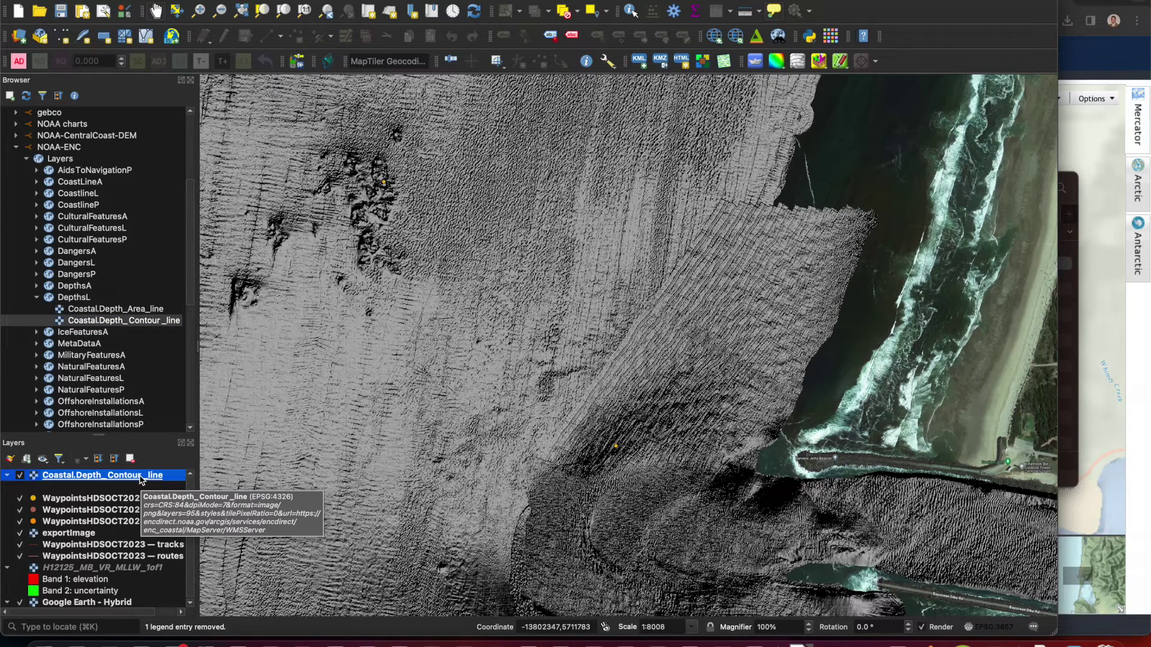
{"action": "right_click", "coordinate": [141, 480]}
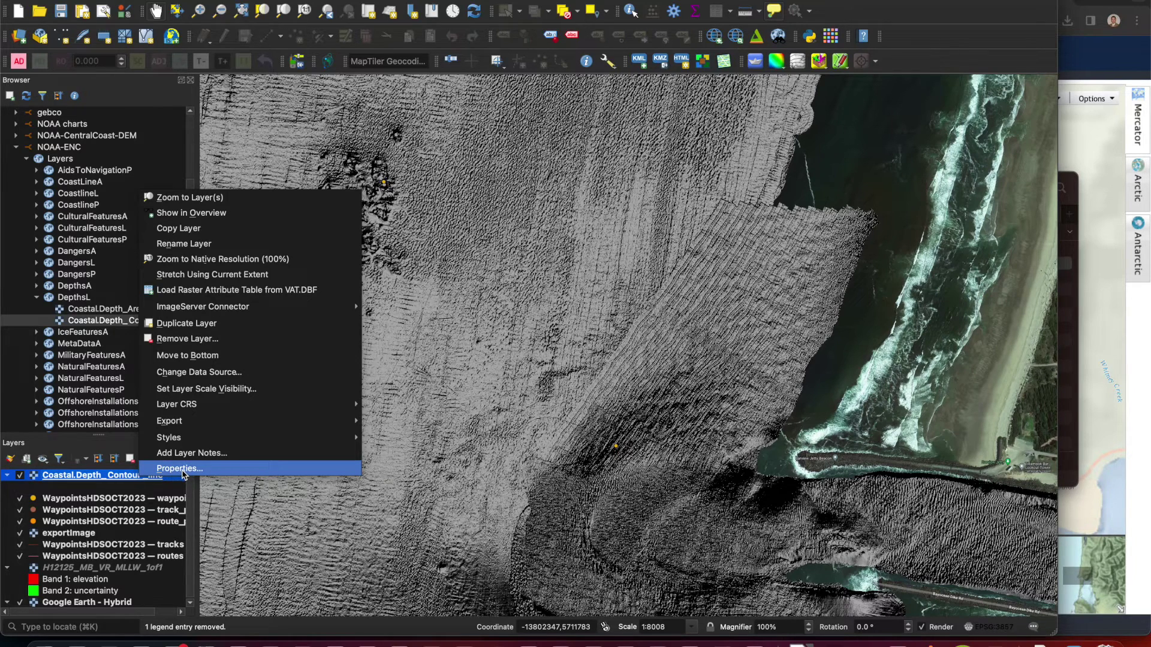
Colorize the NOAA depth contour layer red with brightness 135 and inverted colours, then apply
{"action": "left_click", "coordinate": [177, 470]}
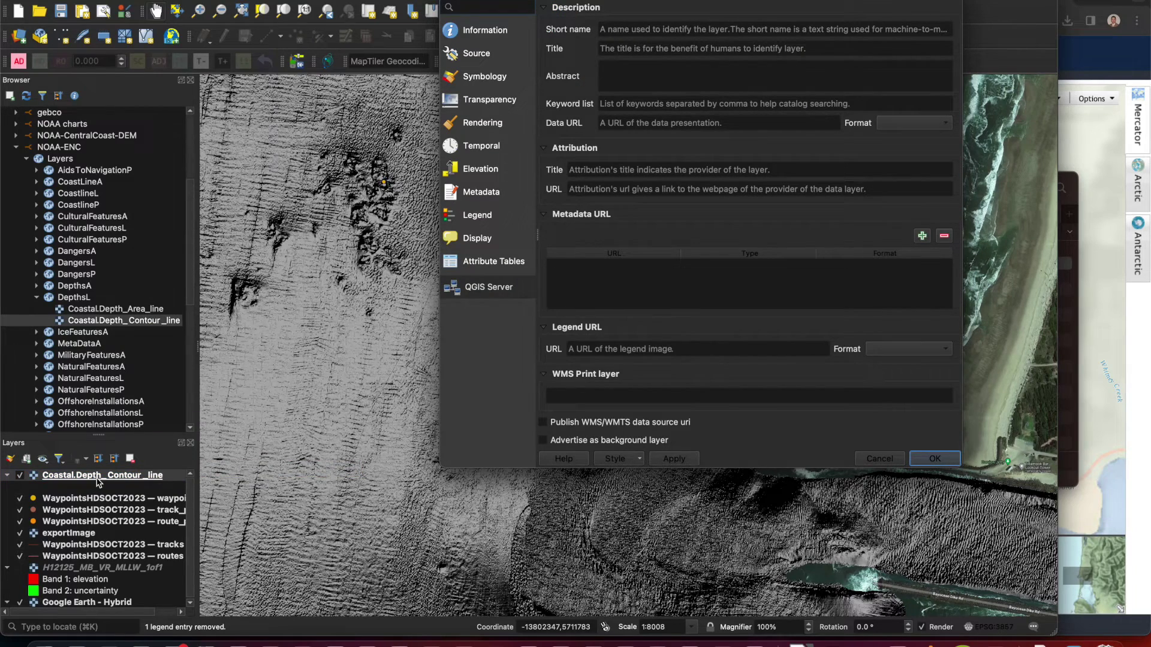
{"action": "left_click", "coordinate": [486, 81]}
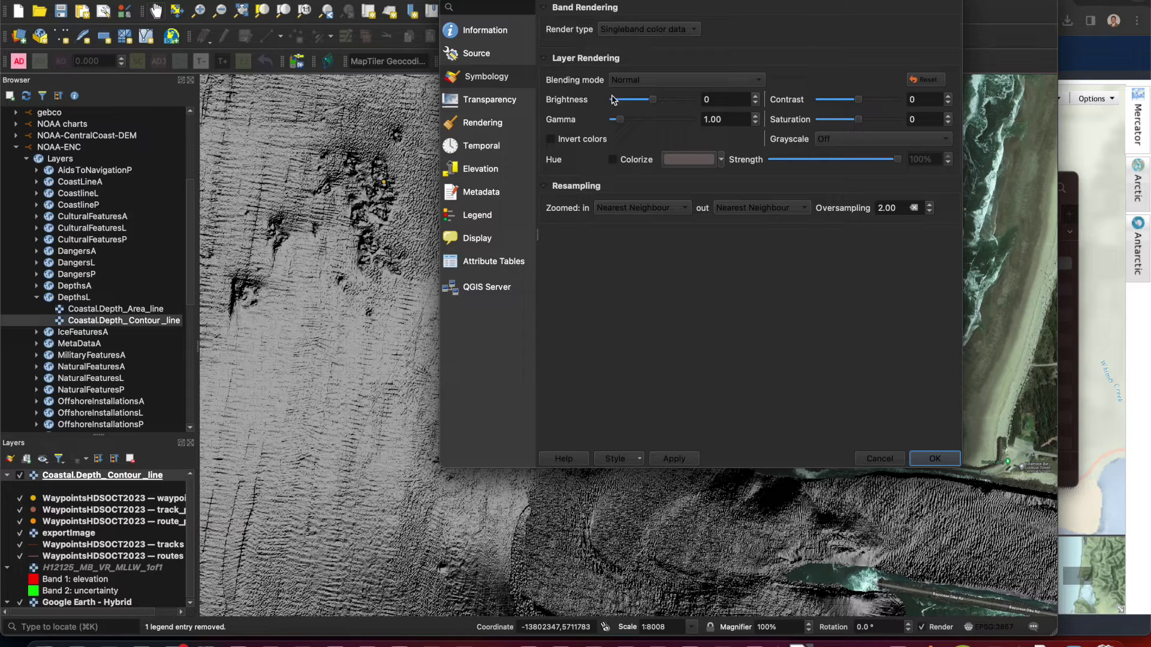
{"action": "left_click", "coordinate": [612, 159]}
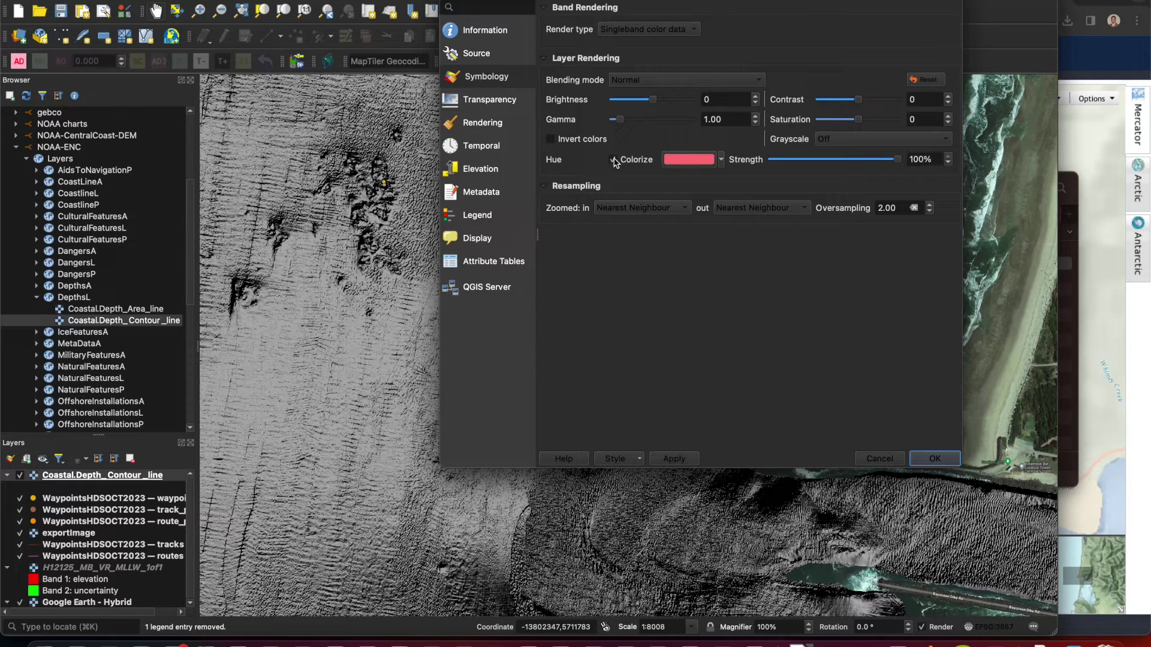
{"action": "left_click", "coordinate": [721, 160]}
{"action": "left_click", "coordinate": [753, 341]}
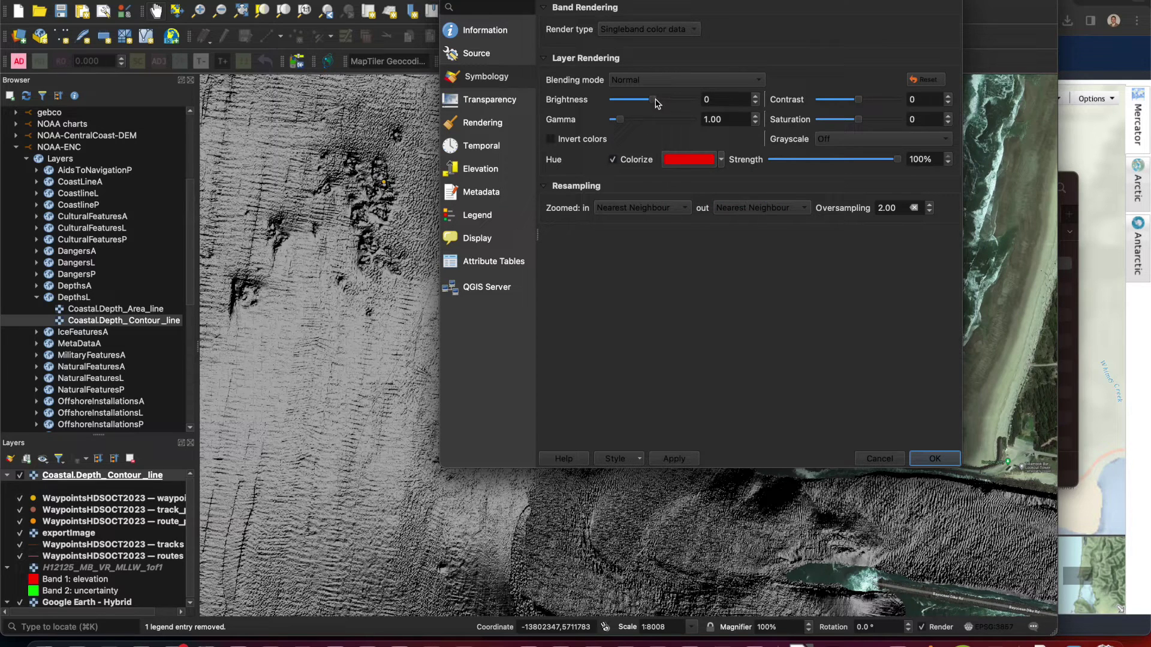
{"action": "left_click_drag", "start_coordinate": [655, 100], "coordinate": [678, 104]}
{"action": "left_click", "coordinate": [550, 139]}
{"action": "left_click", "coordinate": [683, 459]}
{"action": "left_click", "coordinate": [918, 457]}
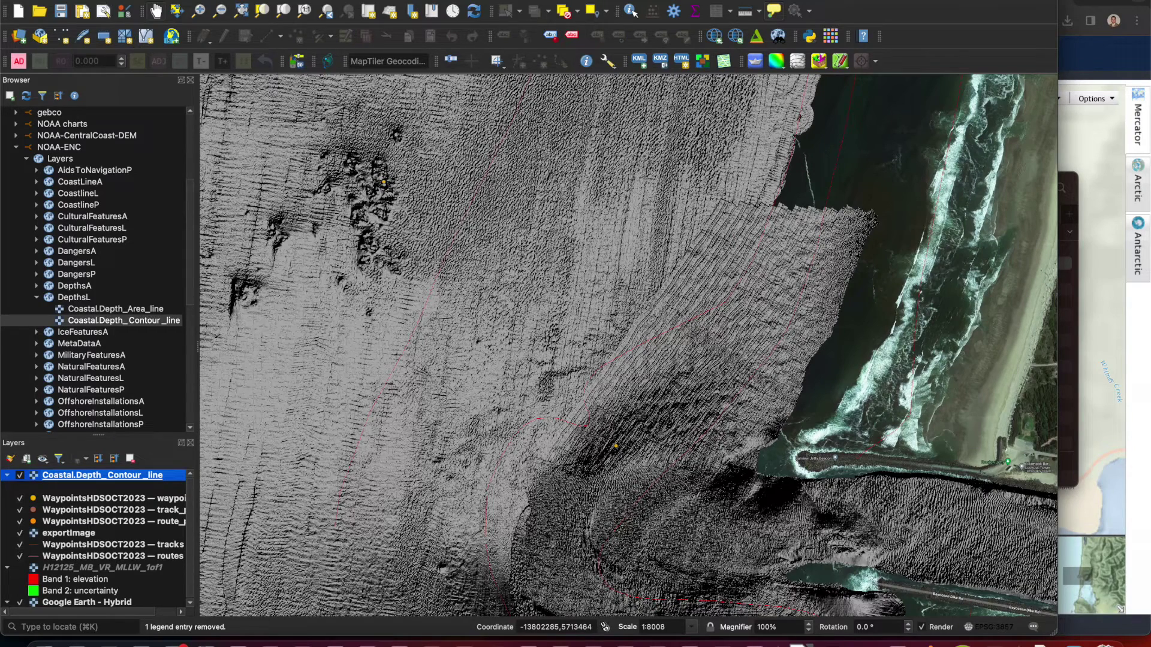
{"action": "left_click", "coordinate": [105, 0]}
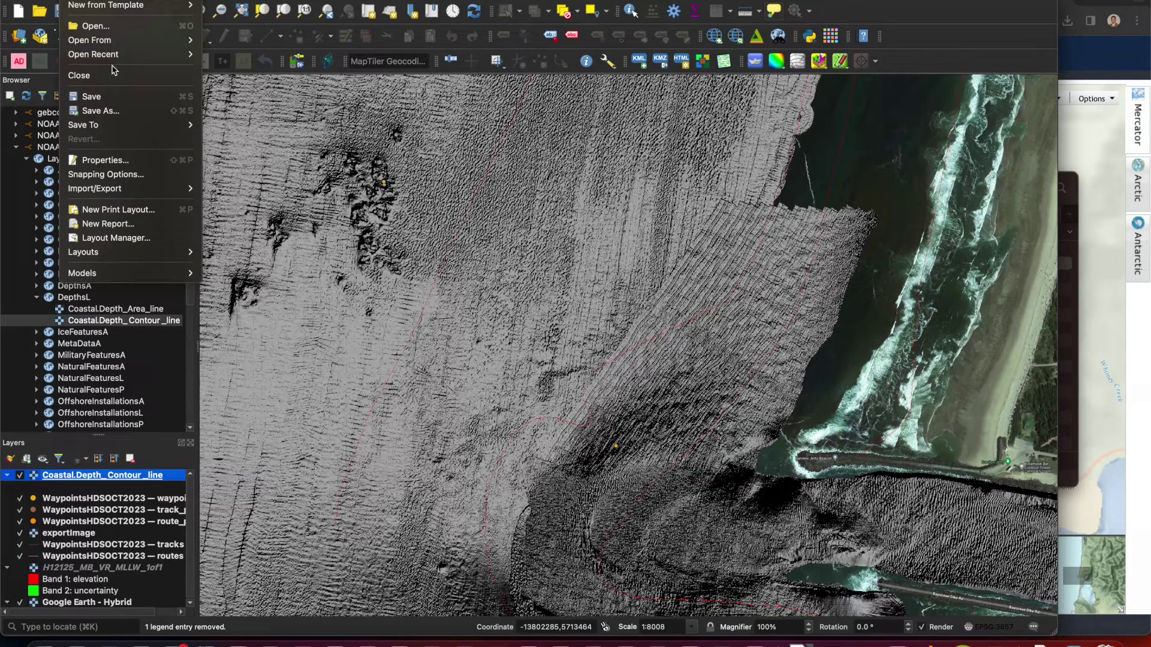
{"action": "mouse_move", "coordinate": [126, 189]}
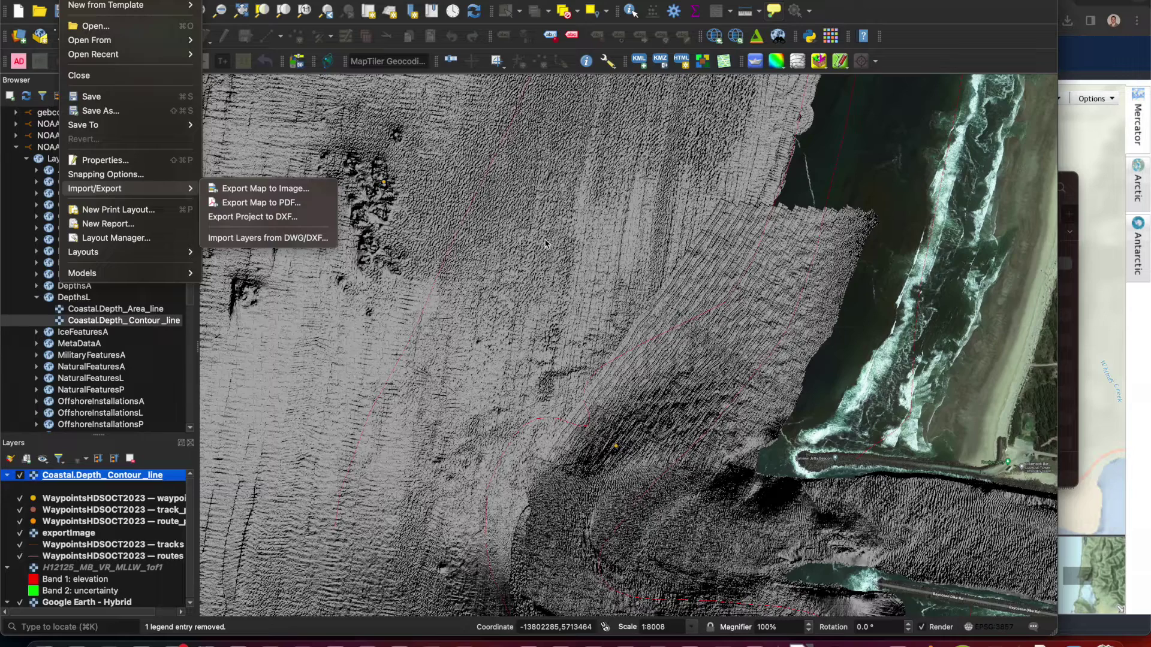
{"action": "left_click", "coordinate": [432, 213]}
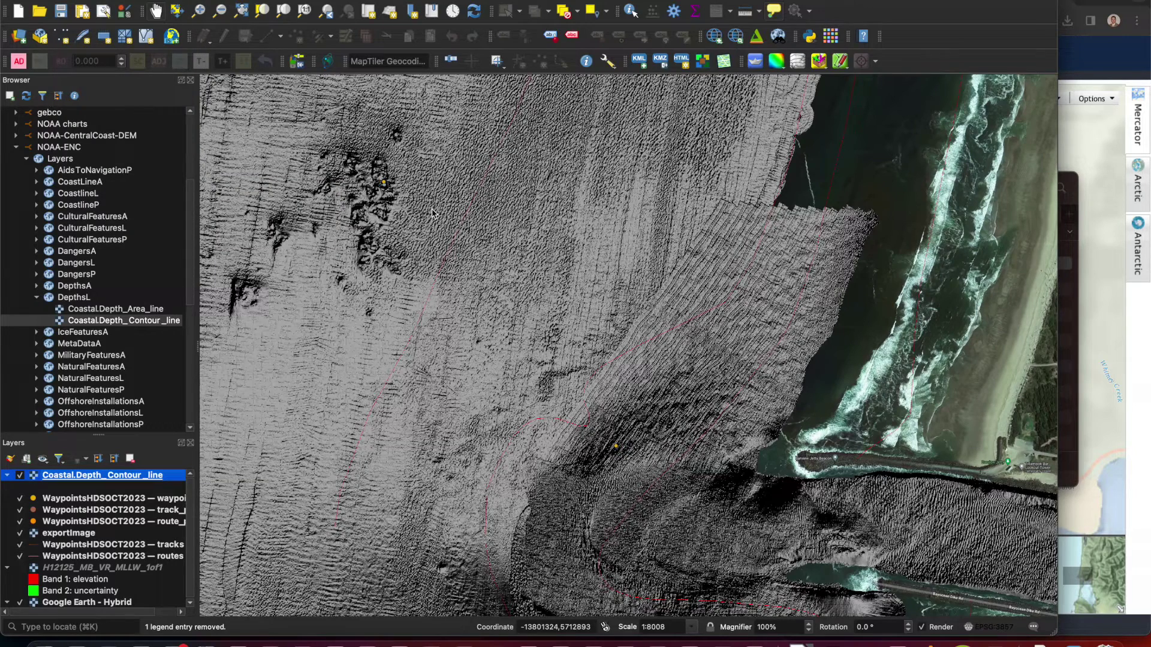